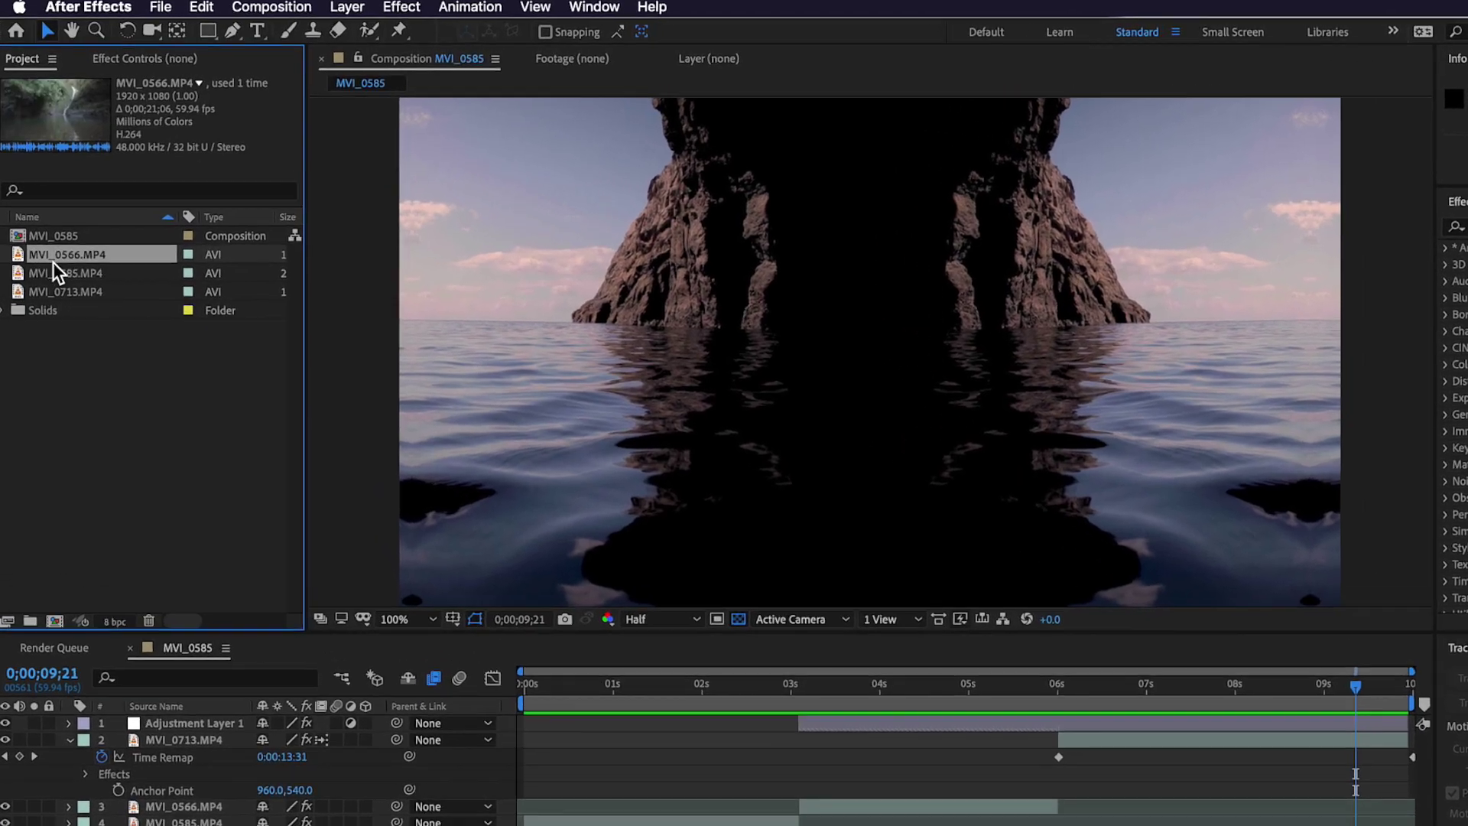
Create a new comp, MVI_0586, from the MVI_0585.MP4 beach footage
{"action": "left_click", "coordinate": [81, 439]}
{"action": "left_click", "coordinate": [84, 409]}
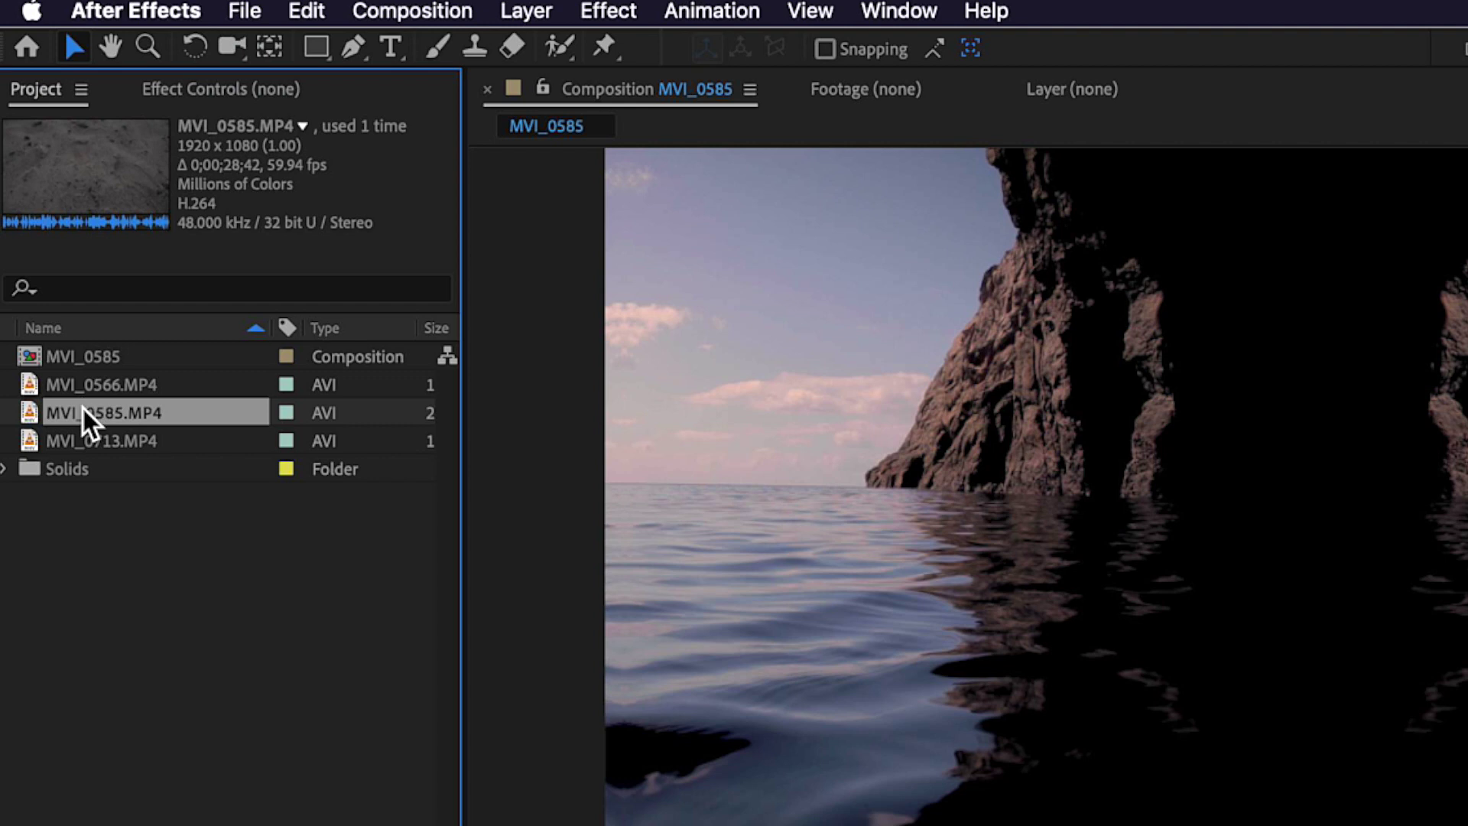
{"action": "left_click", "coordinate": [87, 382]}
{"action": "left_click", "coordinate": [87, 413]}
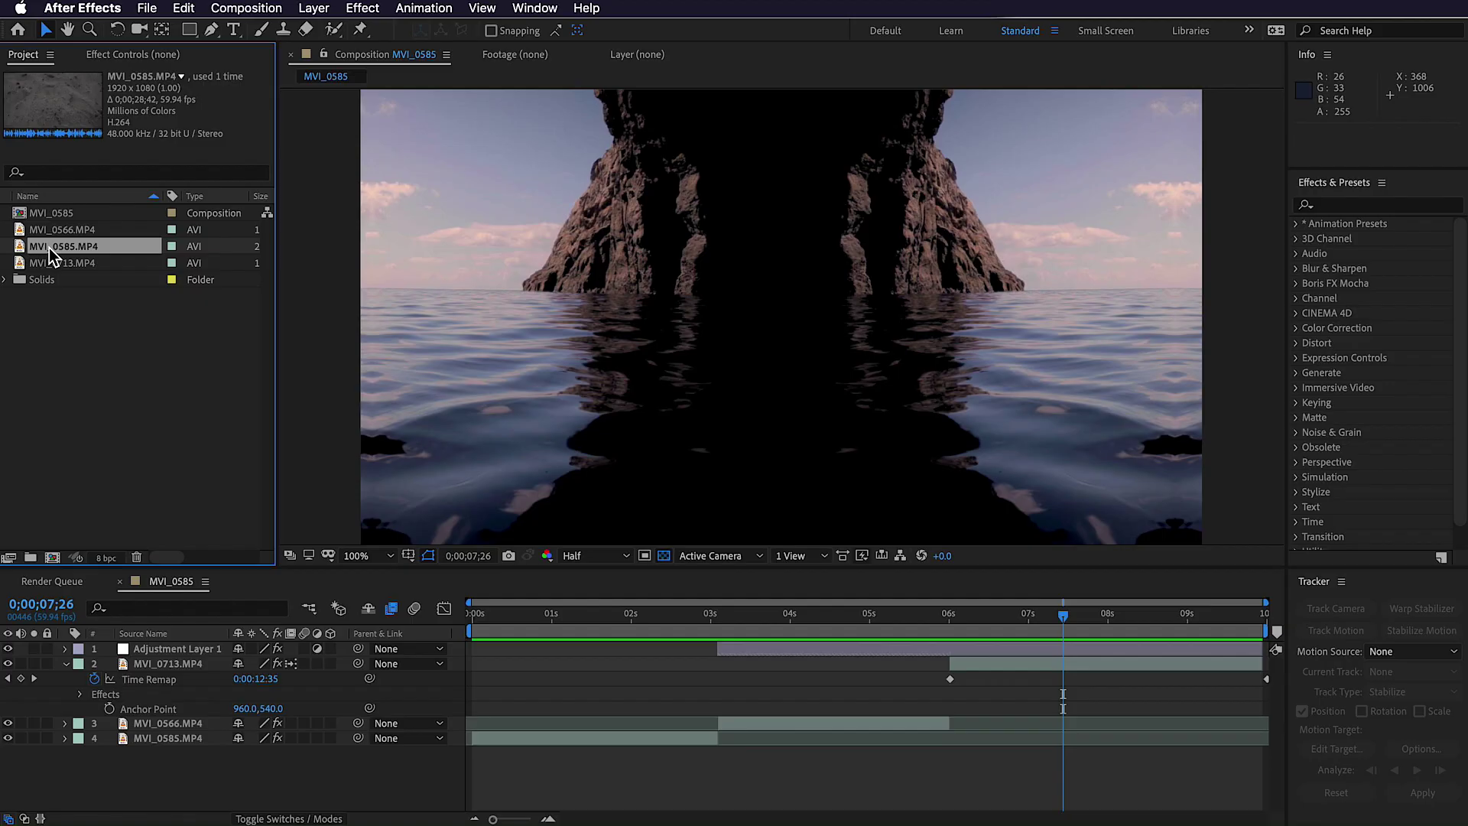
{"action": "left_click", "coordinate": [48, 263]}
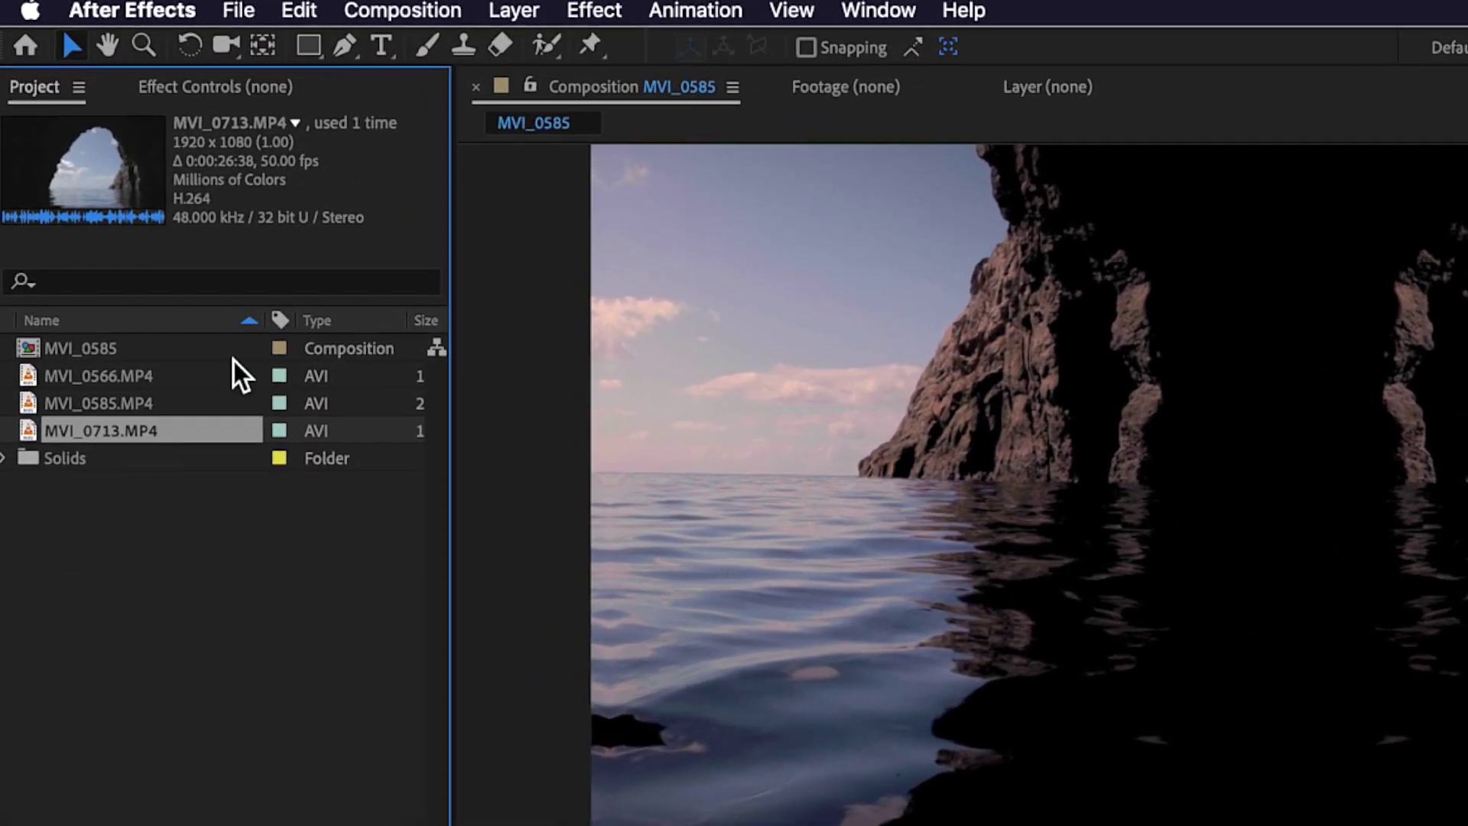
{"action": "left_click", "coordinate": [65, 247]}
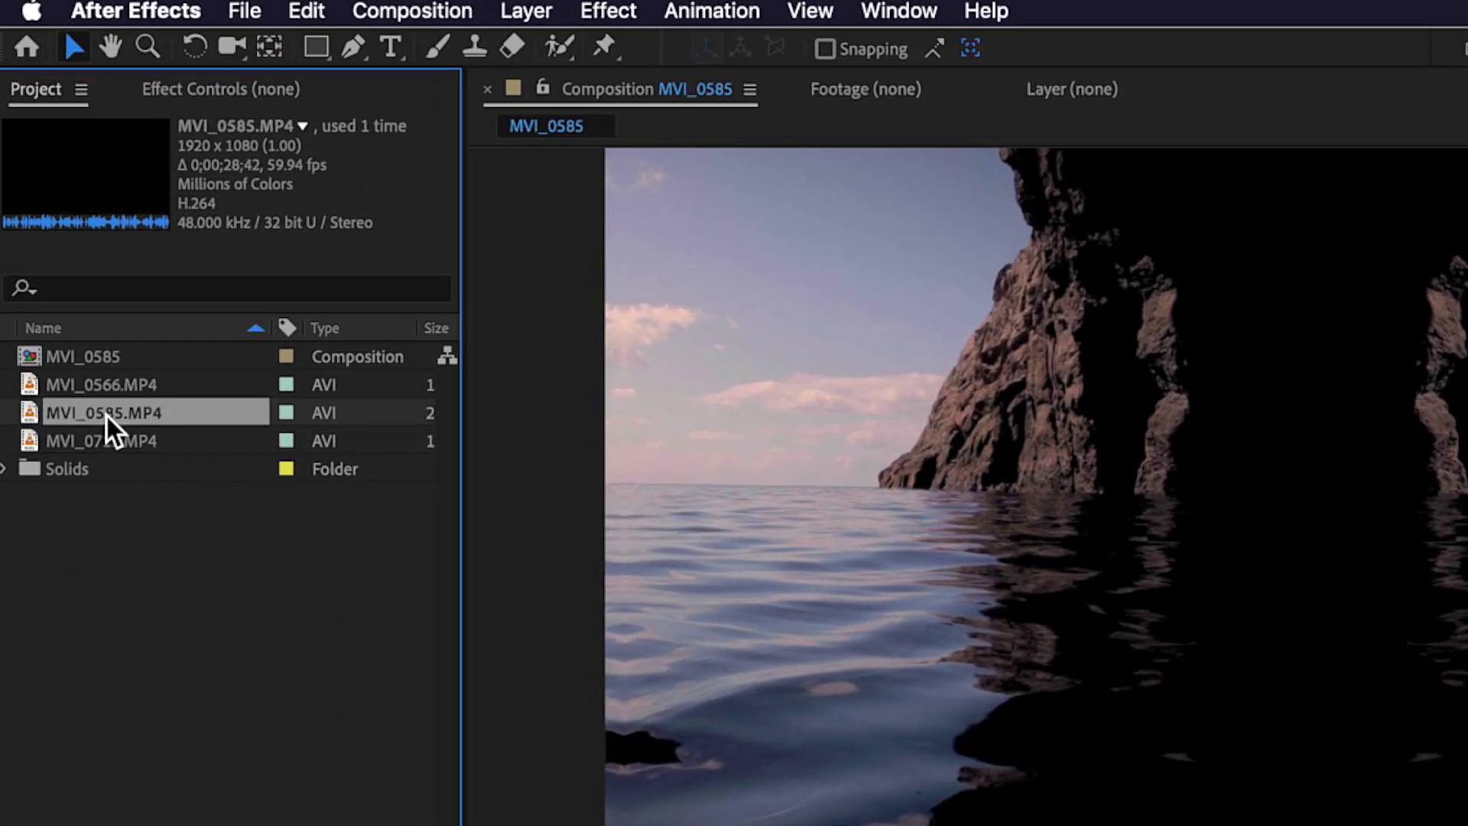
{"action": "right_click", "coordinate": [90, 413]}
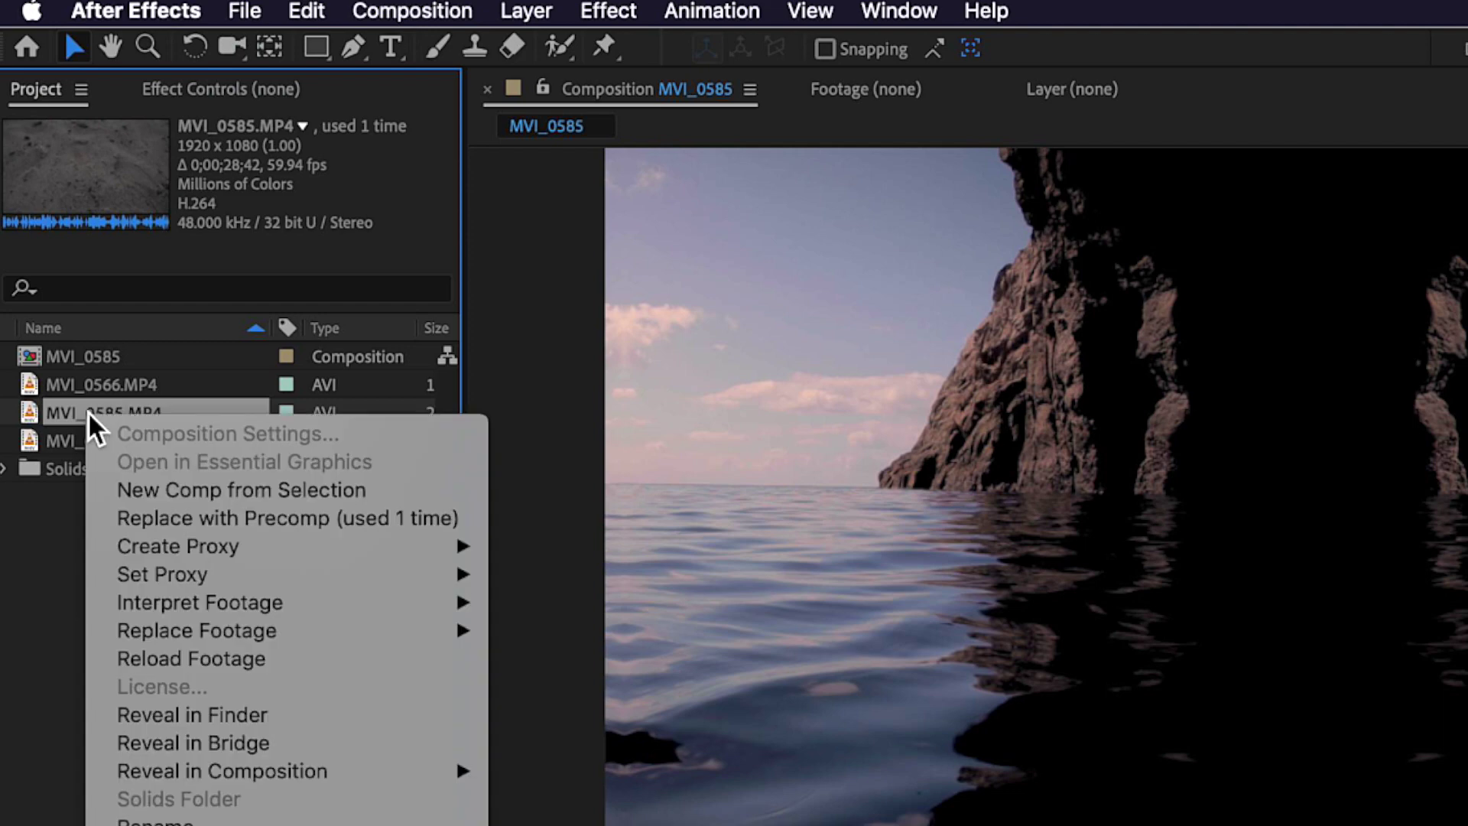
{"action": "left_click", "coordinate": [205, 490]}
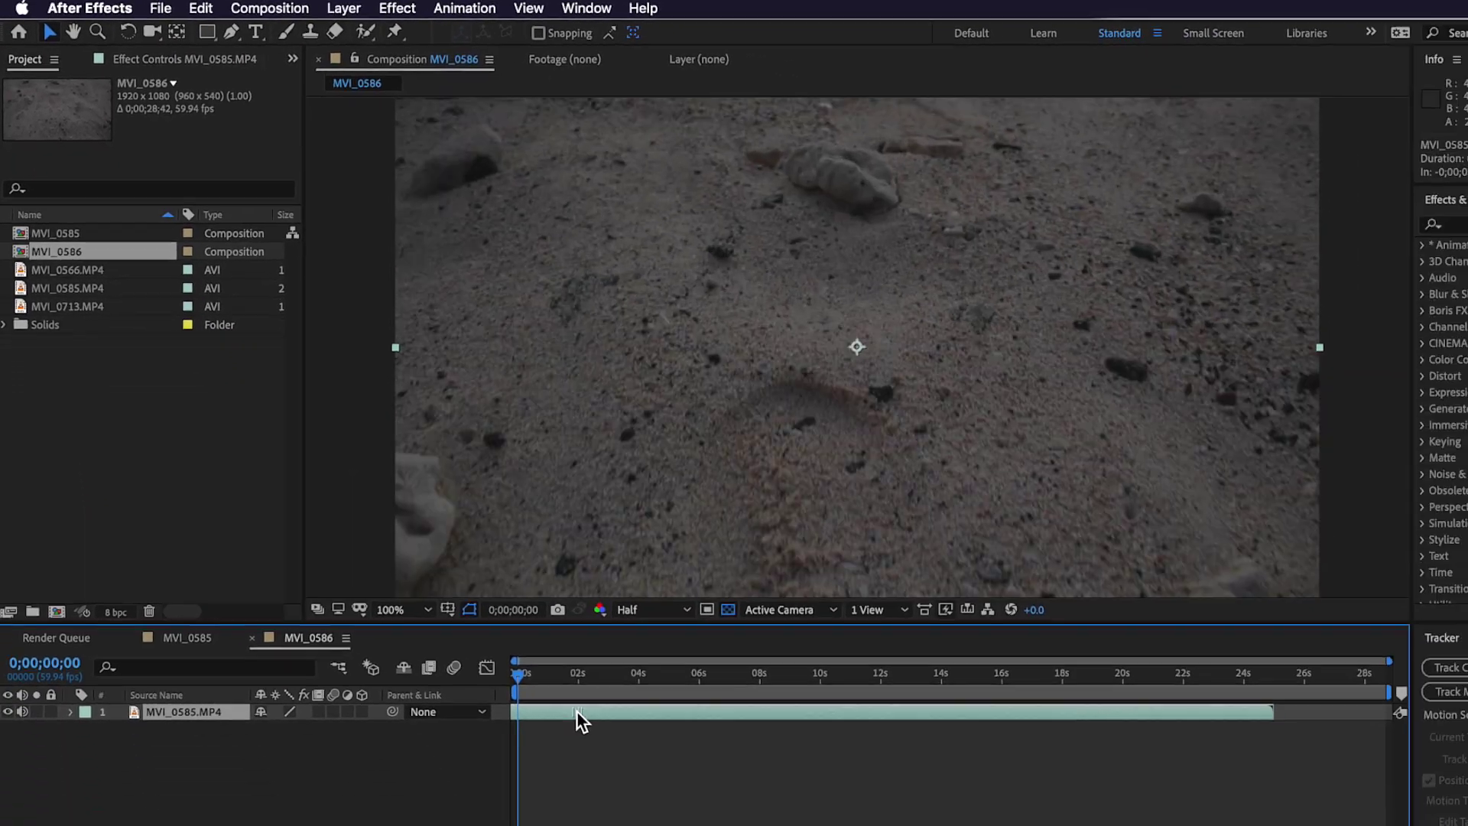
Shift the beach clip earlier, split and trim it to end at 0;00;05;18
{"action": "left_click_drag", "start_coordinate": [577, 710], "coordinate": [386, 712]}
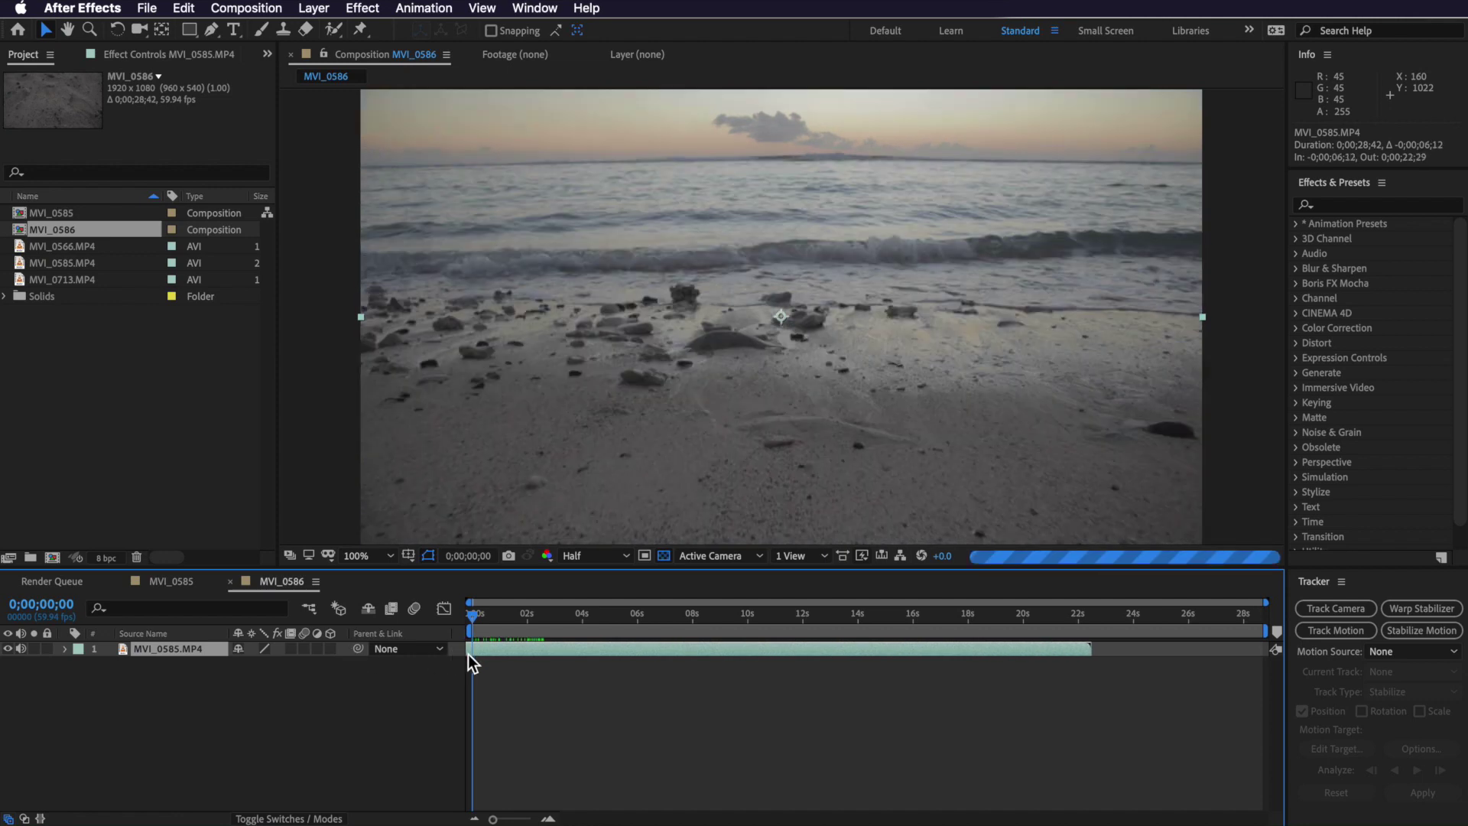
{"action": "left_click_drag", "start_coordinate": [468, 654], "coordinate": [622, 638]}
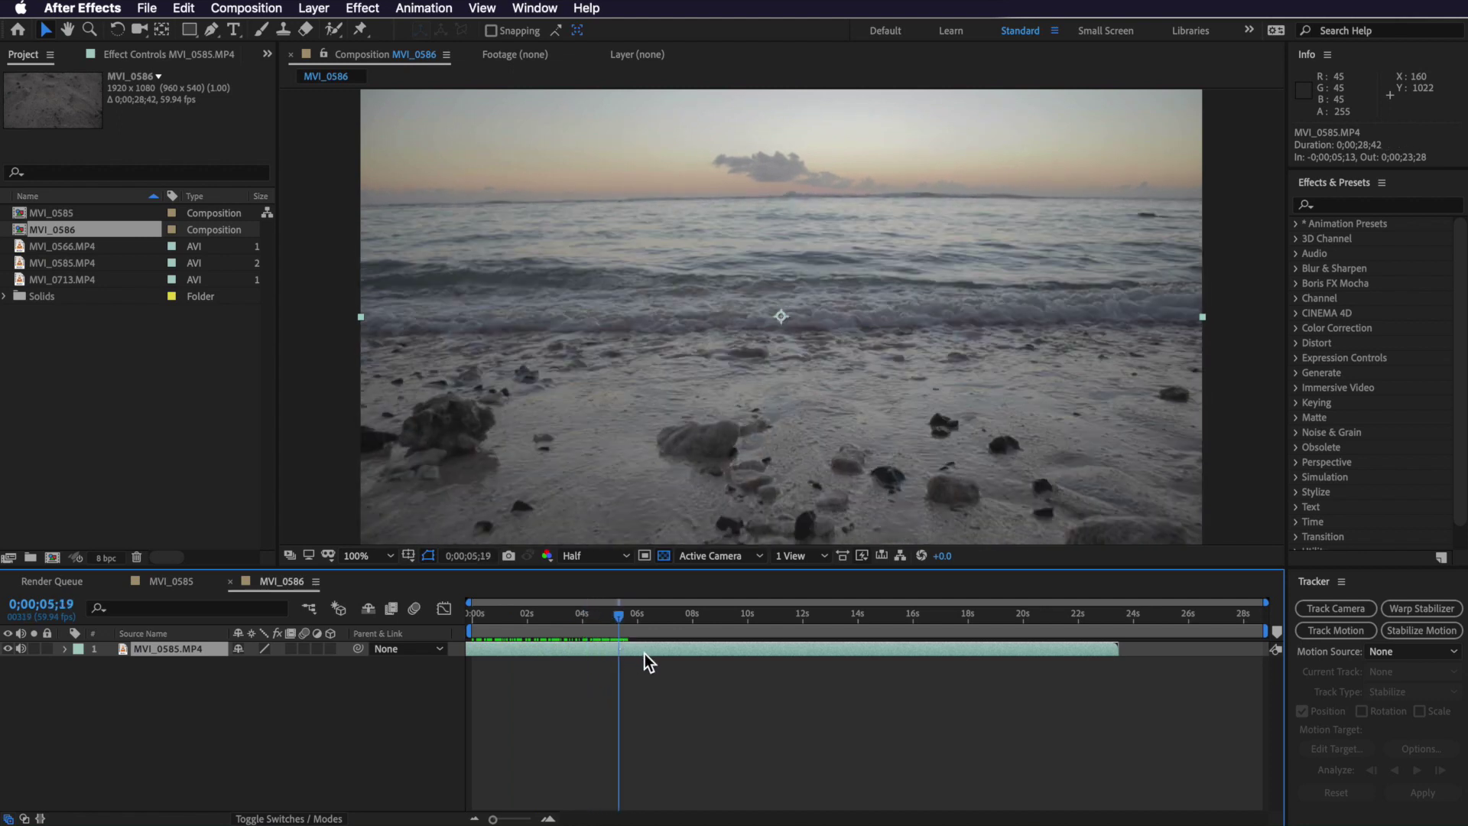
{"action": "left_click", "coordinate": [183, 8]}
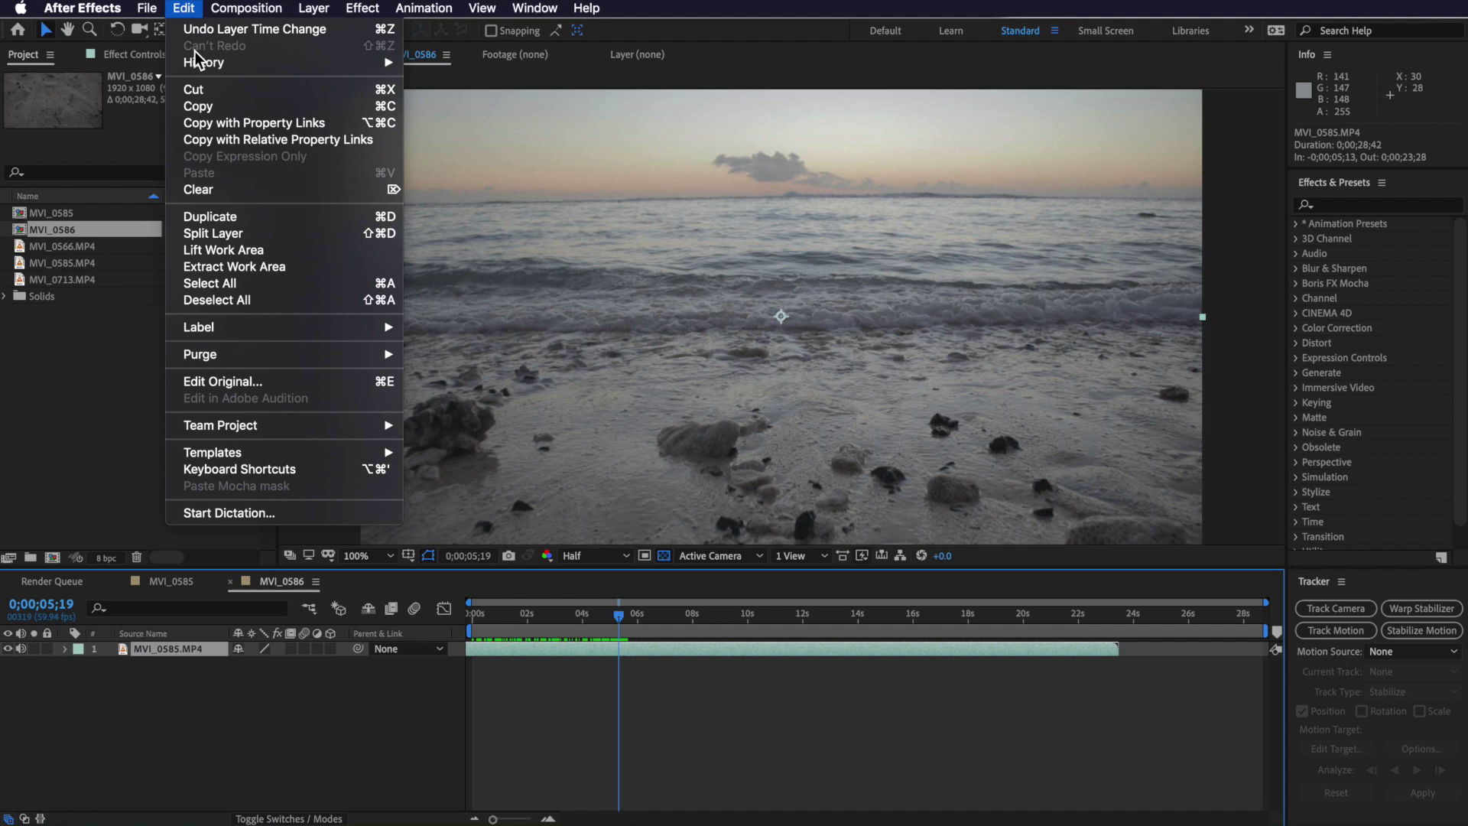
{"action": "left_click", "coordinate": [219, 236]}
{"action": "left_click", "coordinate": [684, 666]}
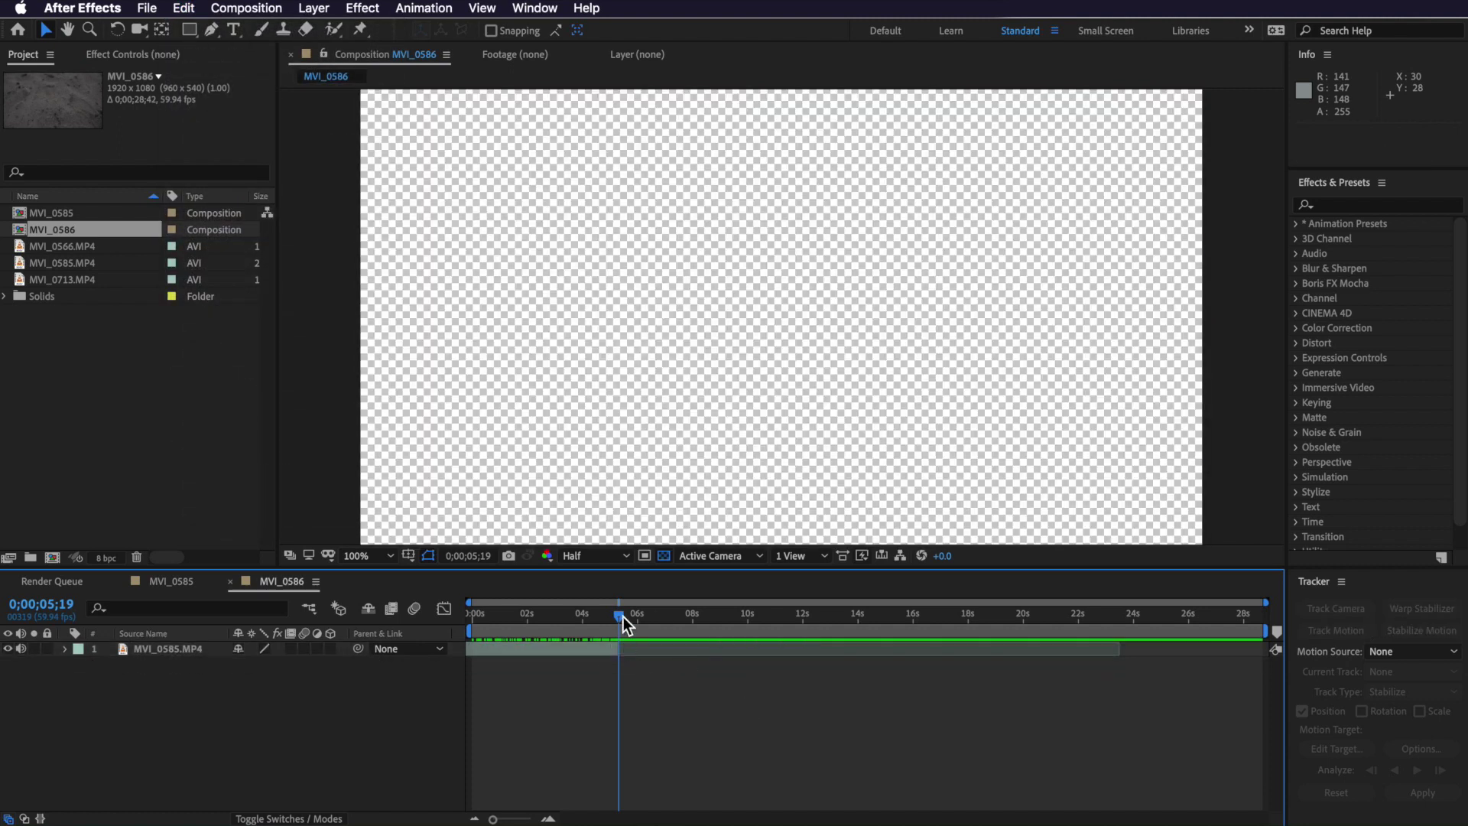
{"action": "left_click_drag", "start_coordinate": [619, 616], "coordinate": [516, 617]}
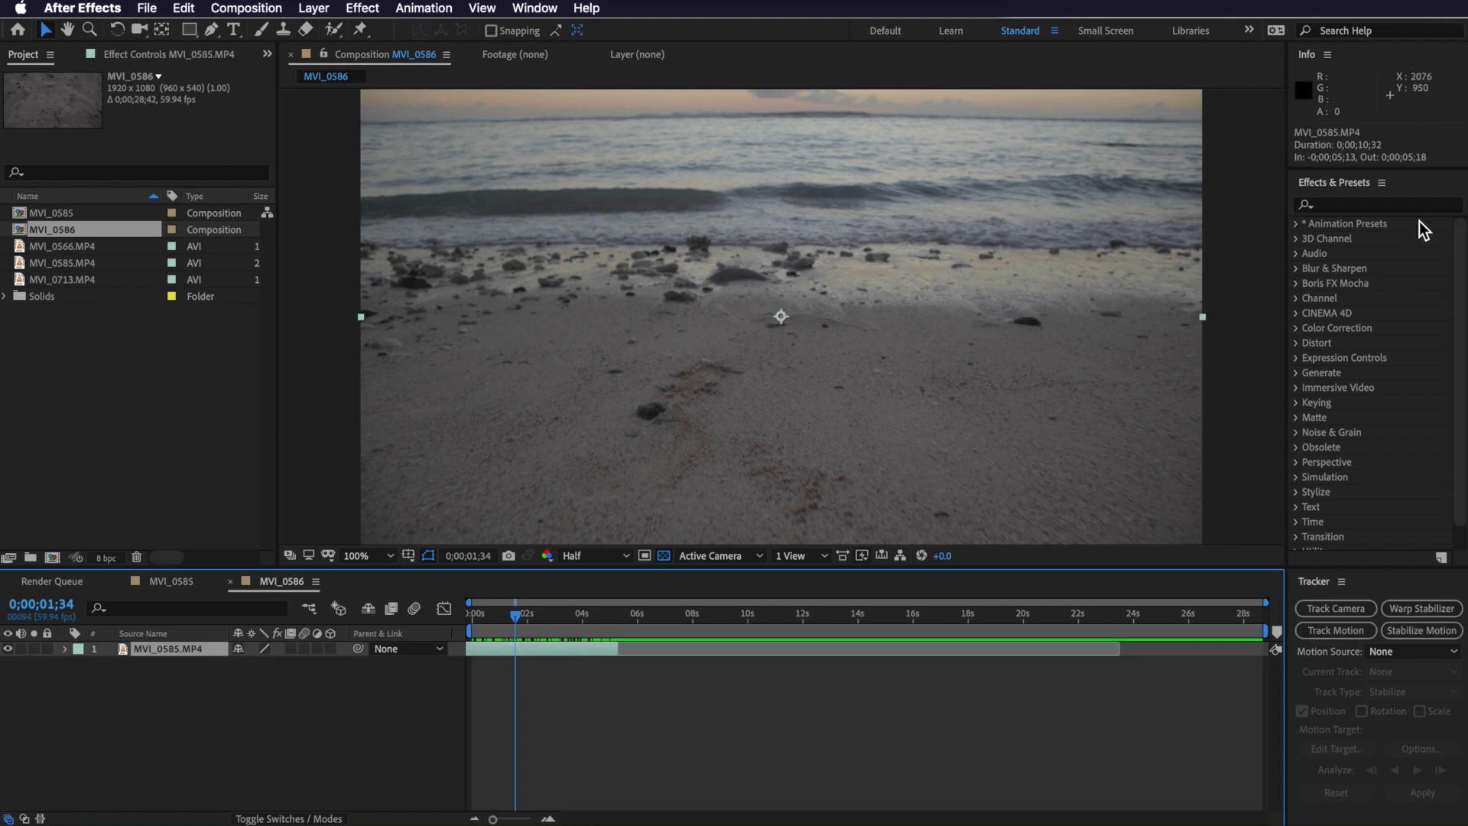
Apply Mirror to the beach layer with its Reflection Center at 960,540
{"action": "left_click", "coordinate": [533, 8]}
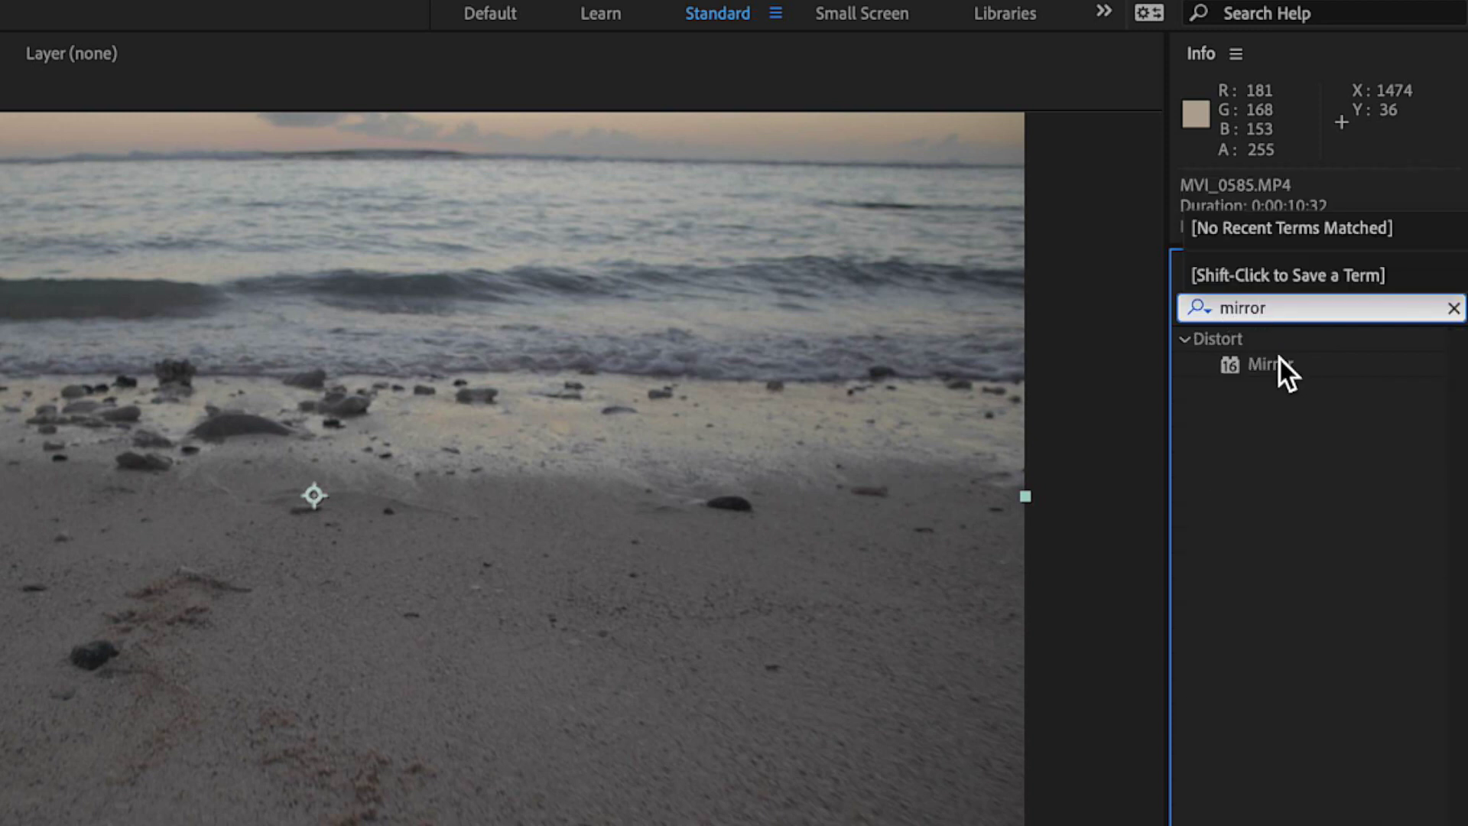
{"action": "left_click_drag", "start_coordinate": [1276, 362], "coordinate": [524, 657]}
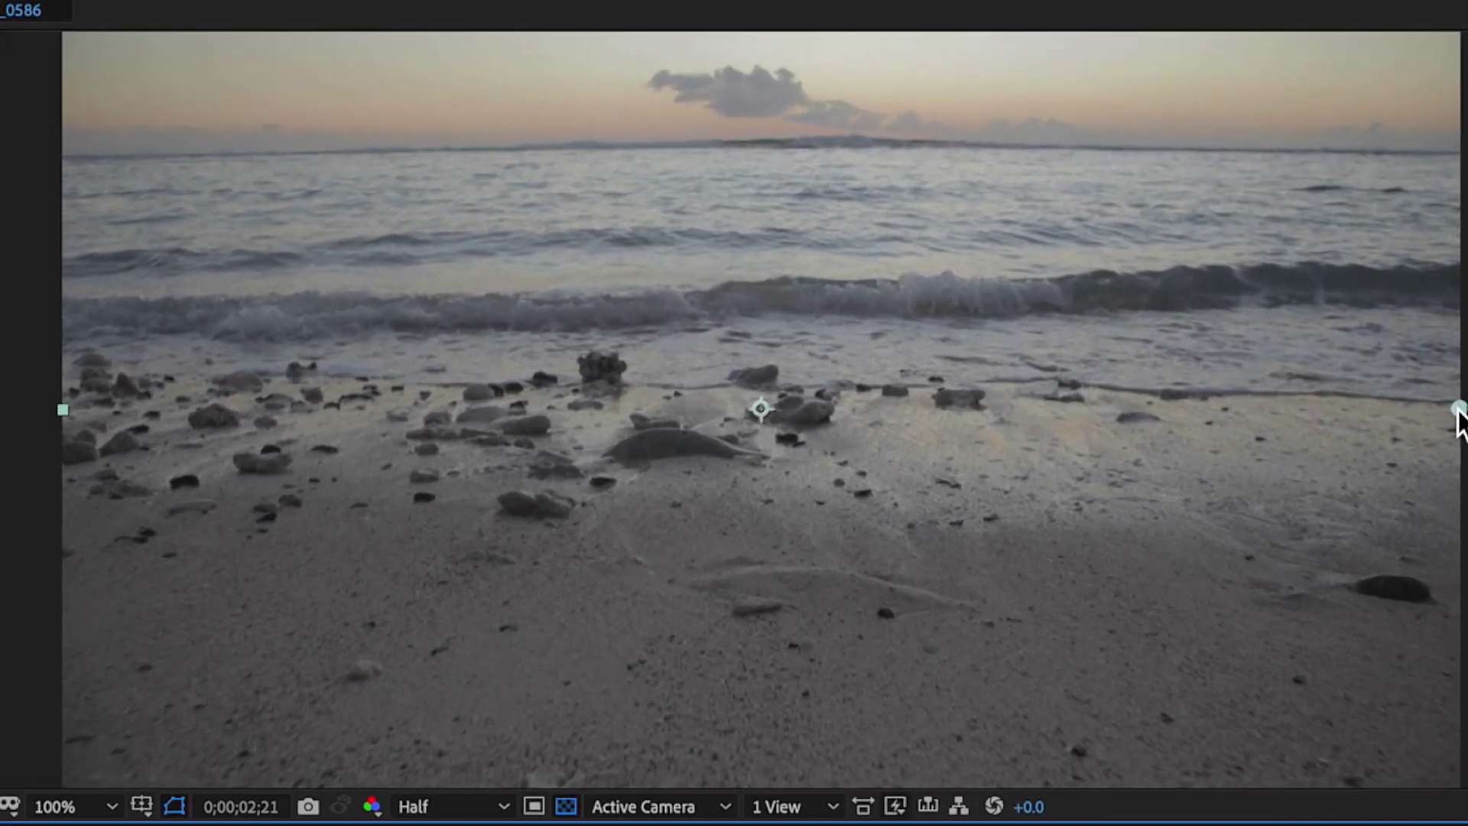
{"action": "left_click_drag", "start_coordinate": [1388, 407], "coordinate": [764, 416]}
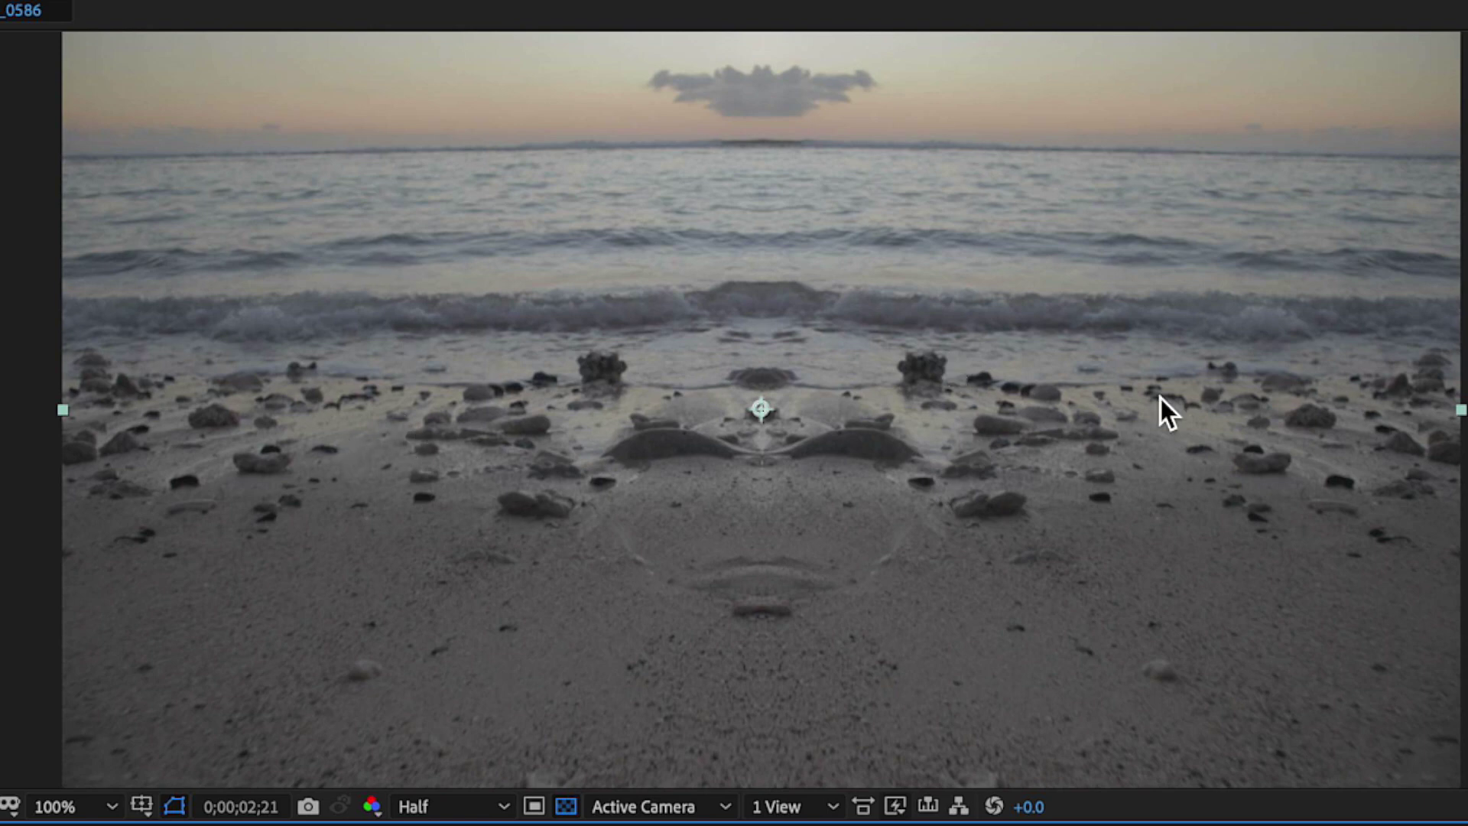
{"action": "left_click_drag", "start_coordinate": [353, 825], "coordinate": [524, 825]}
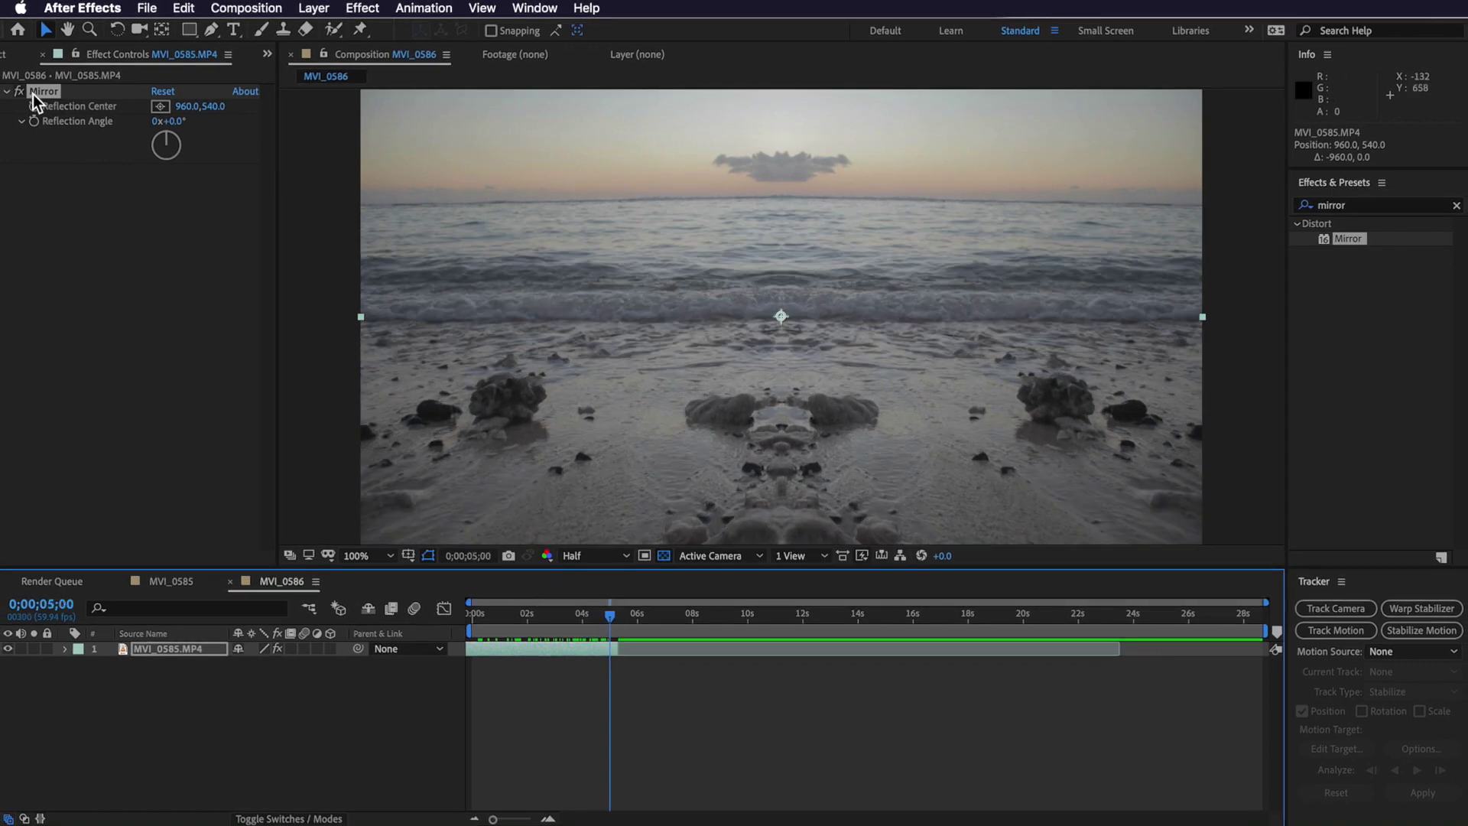
{"action": "left_click", "coordinate": [23, 99]}
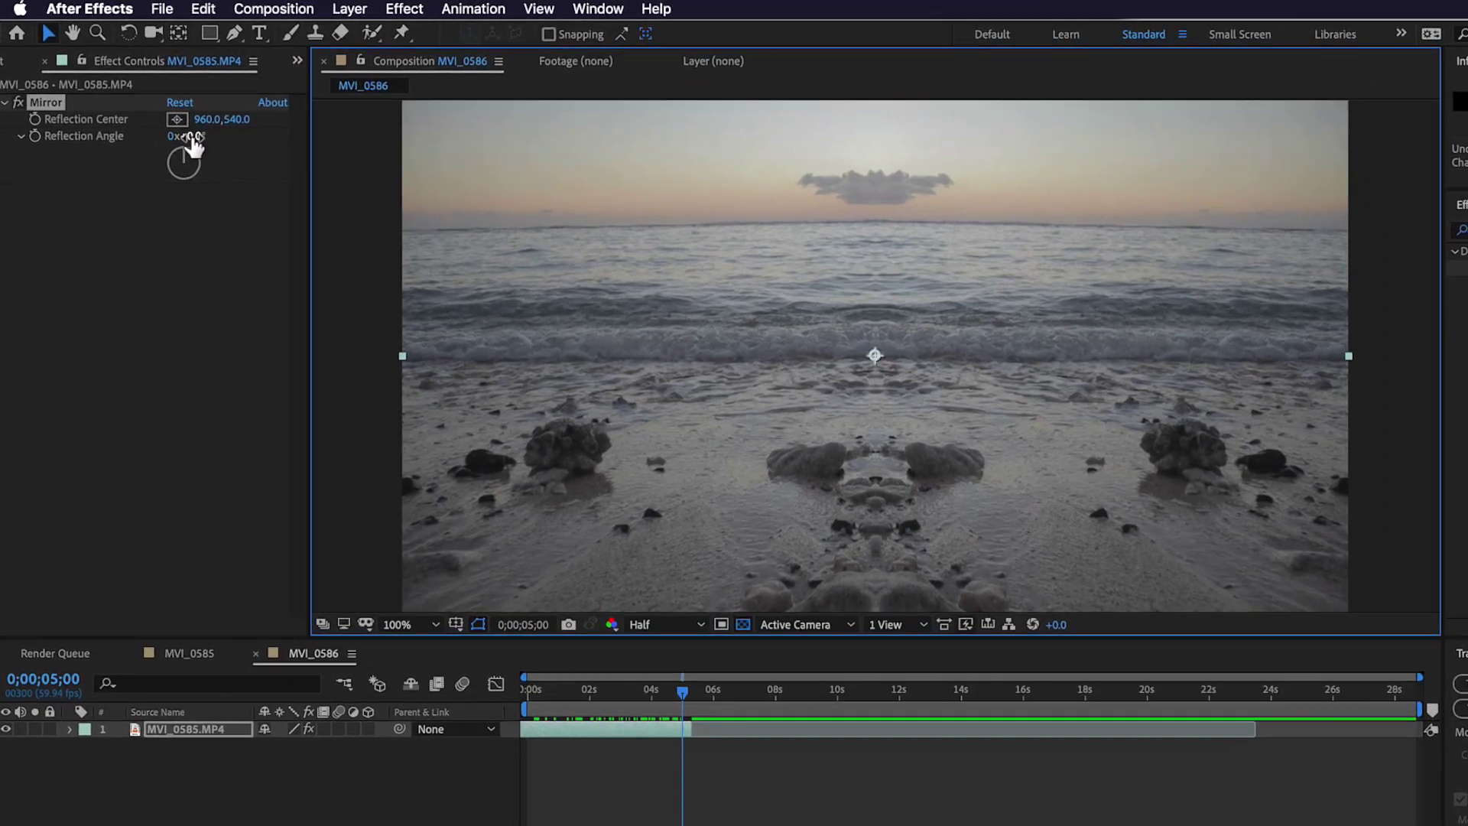
Test other reflection angles, reset Reflection Angle to 0°, and preview the comp
{"action": "left_click_drag", "start_coordinate": [194, 138], "coordinate": [345, 172]}
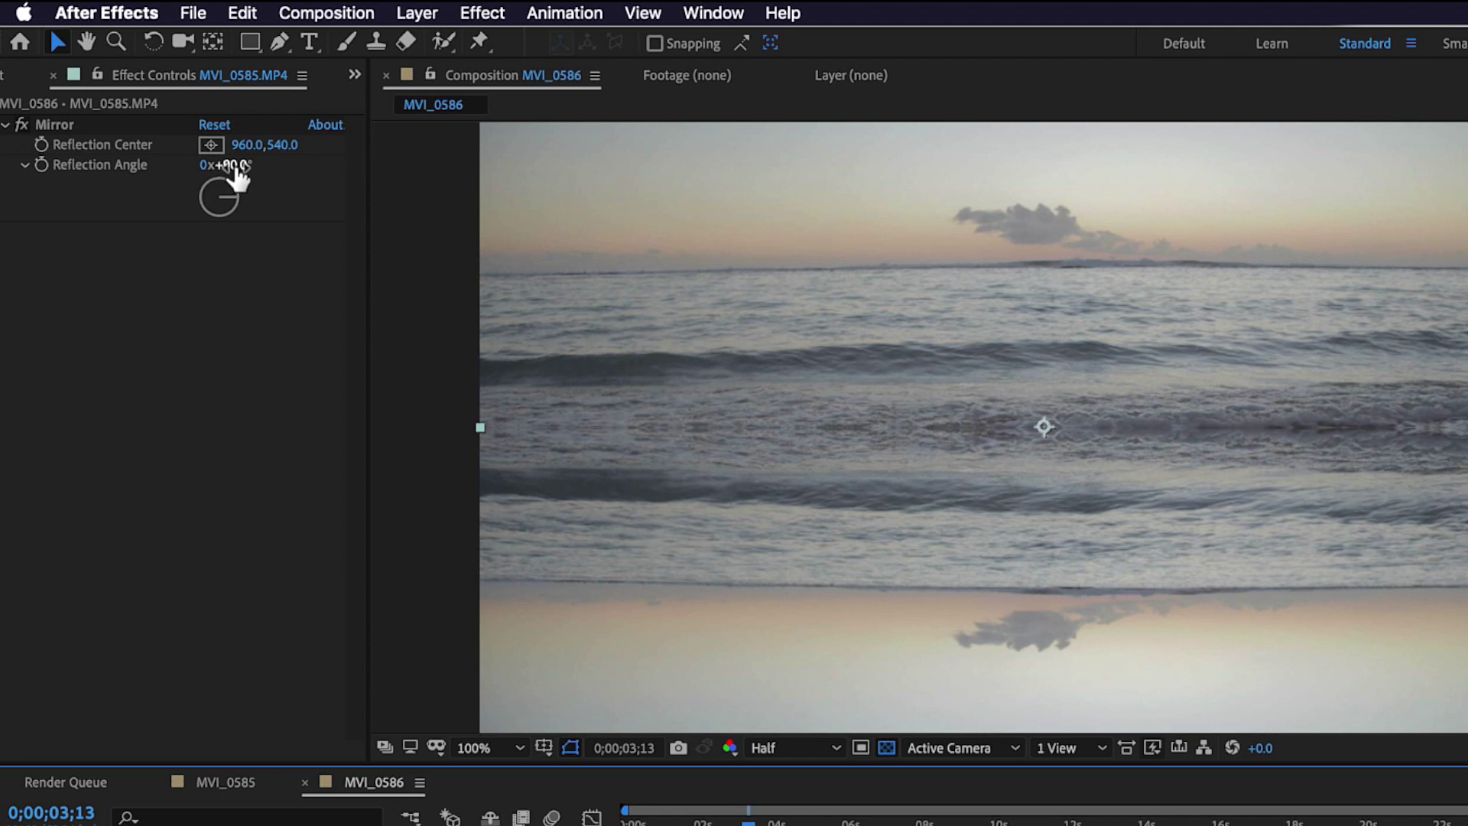
{"action": "key", "text": "Return"}
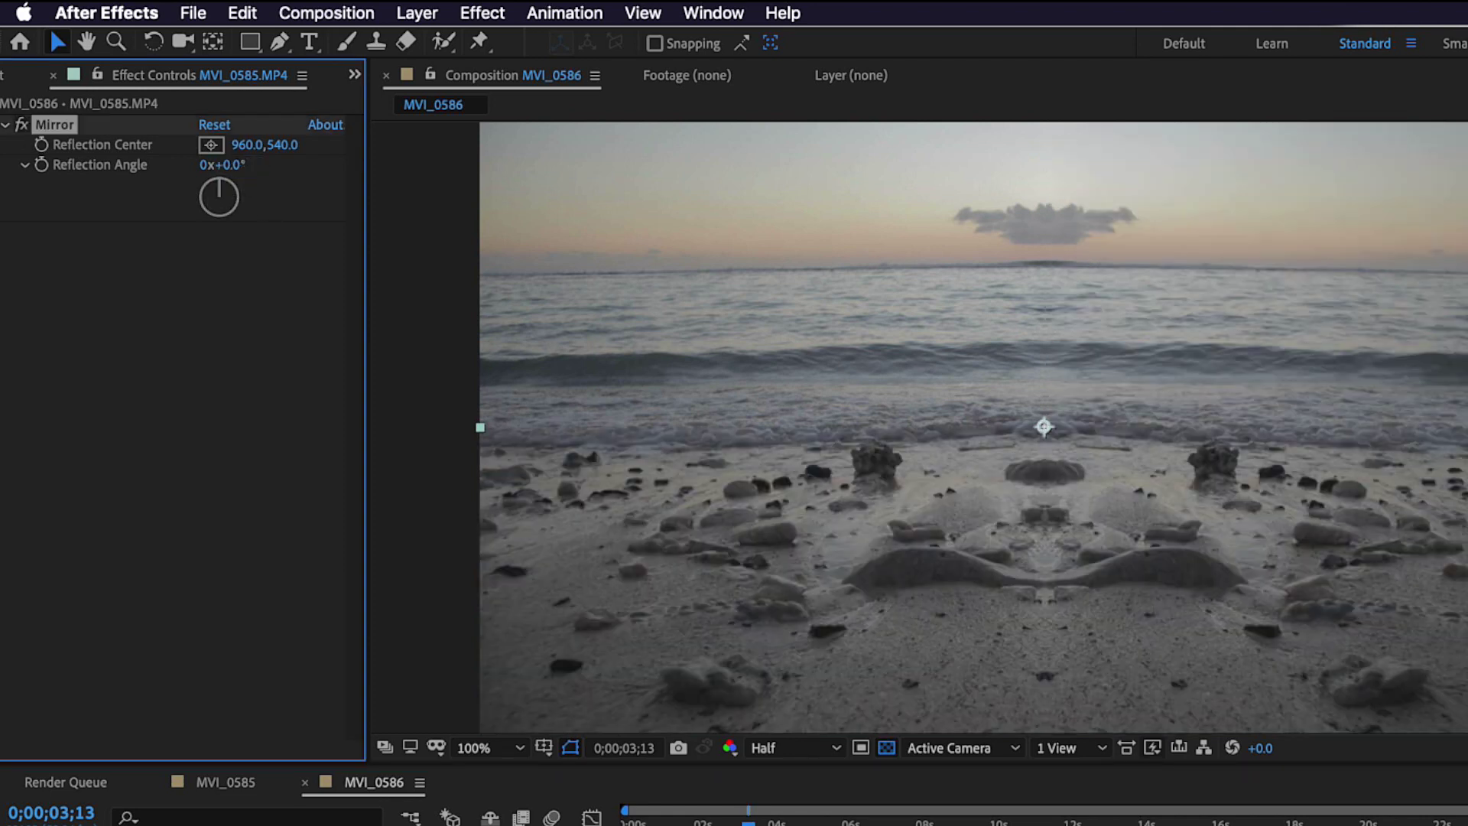
{"action": "key", "text": "space"}
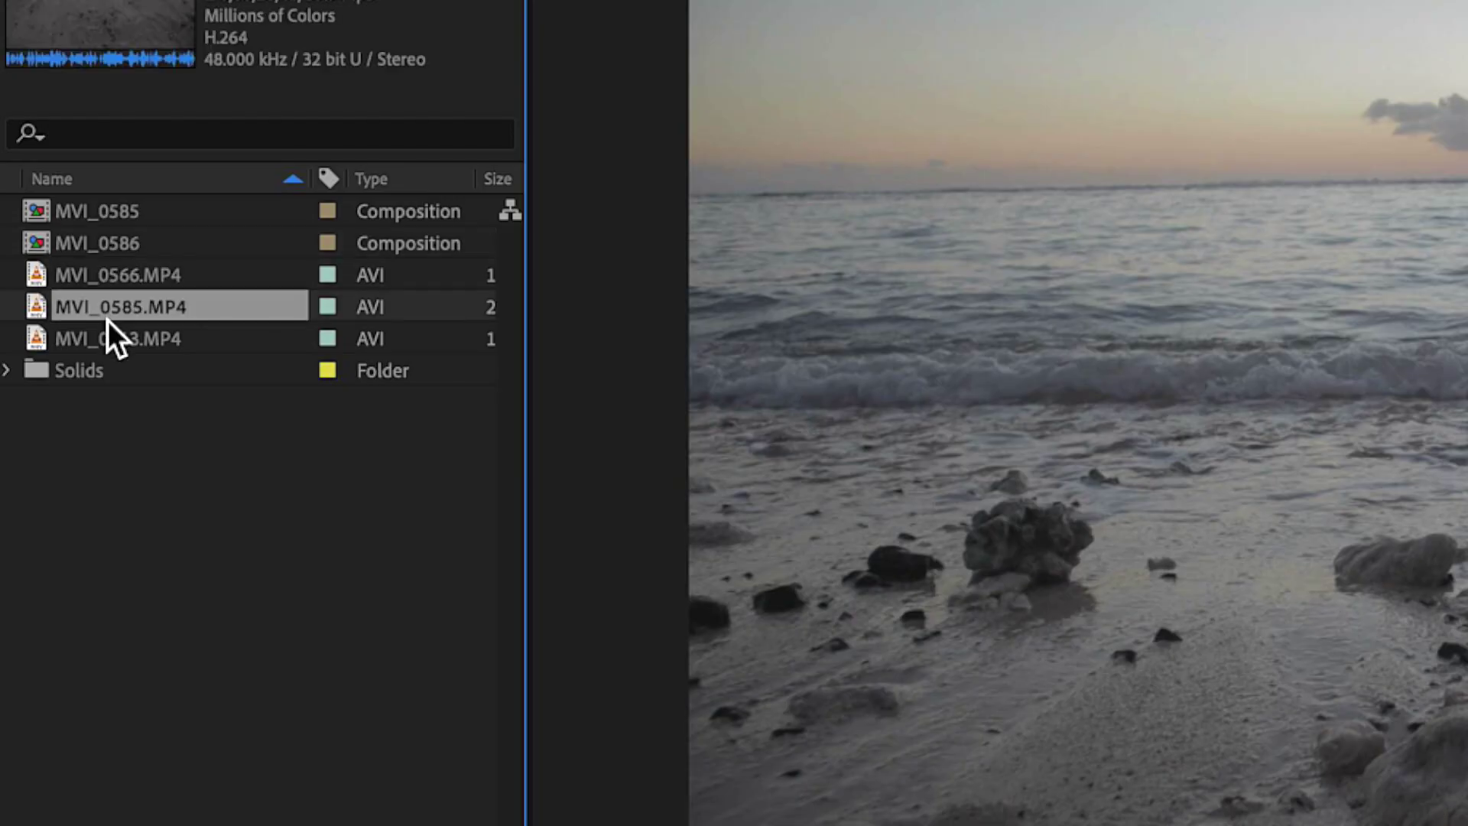
Create an MVI_0713 comp from the sea-cave footage, shifted about 10 seconds earlier
{"action": "left_click", "coordinate": [102, 341]}
{"action": "right_click", "coordinate": [113, 336]}
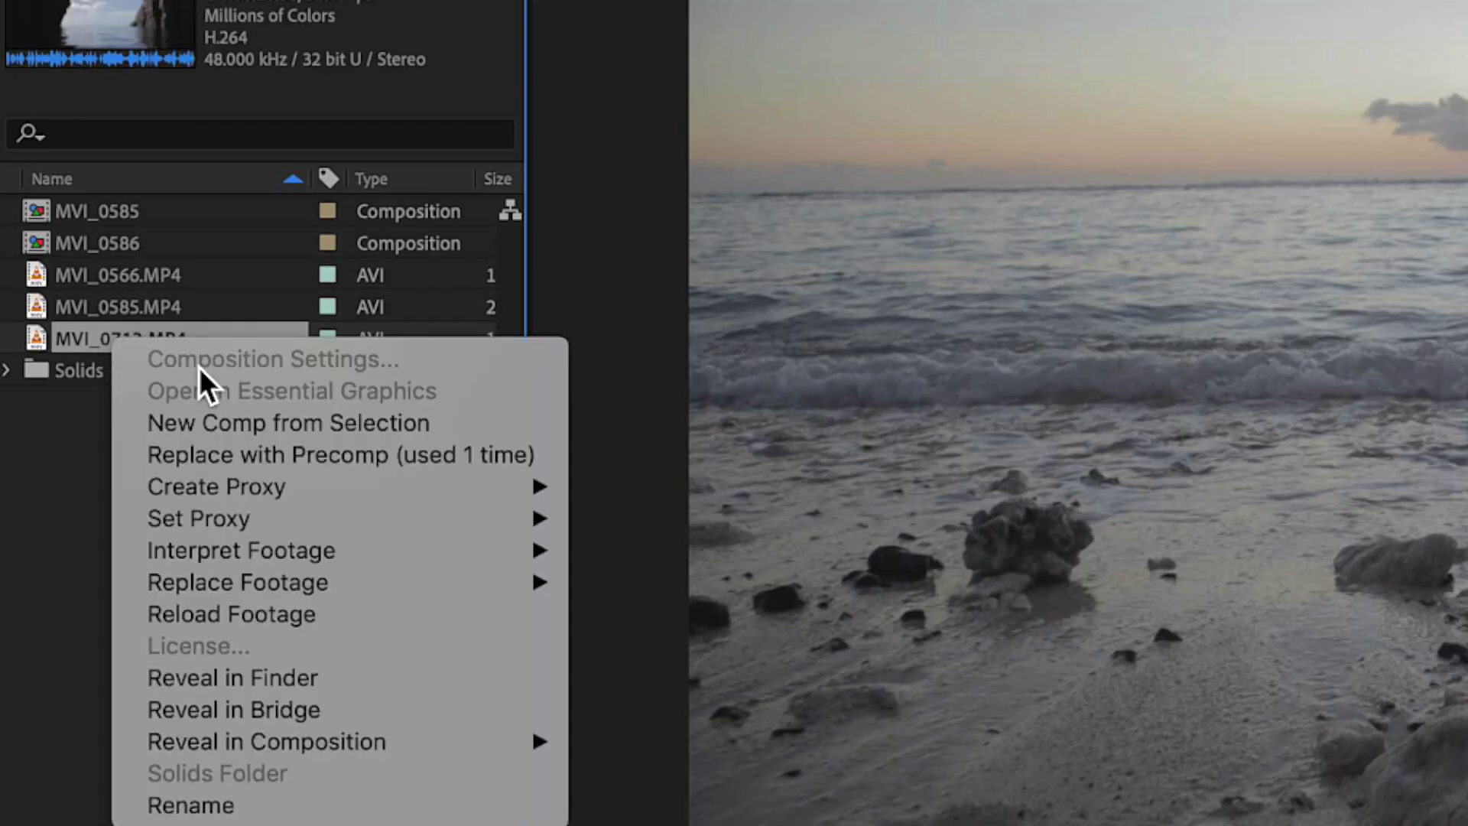
{"action": "left_click", "coordinate": [235, 421]}
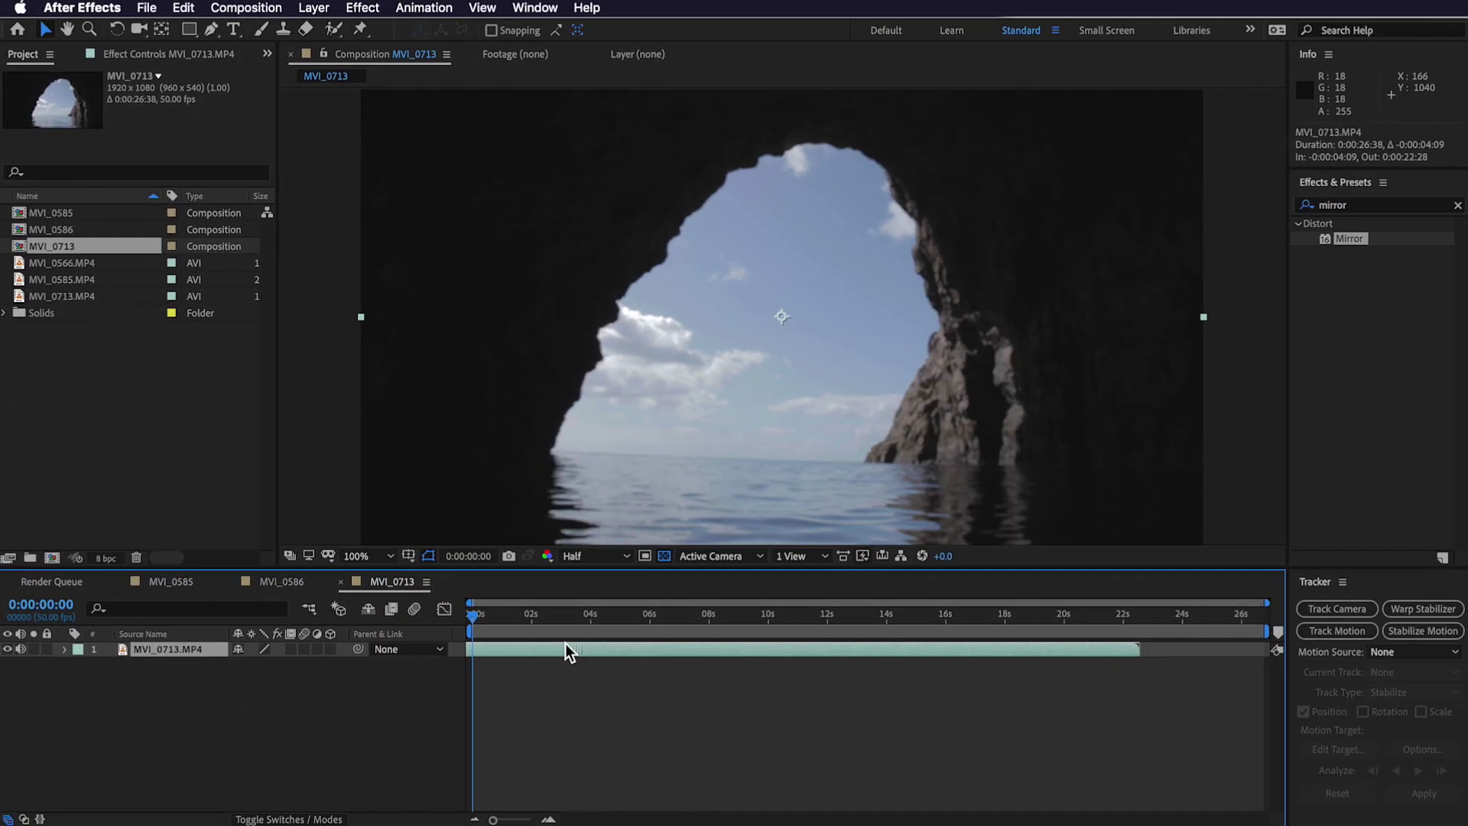
{"action": "left_click_drag", "start_coordinate": [566, 644], "coordinate": [370, 668]}
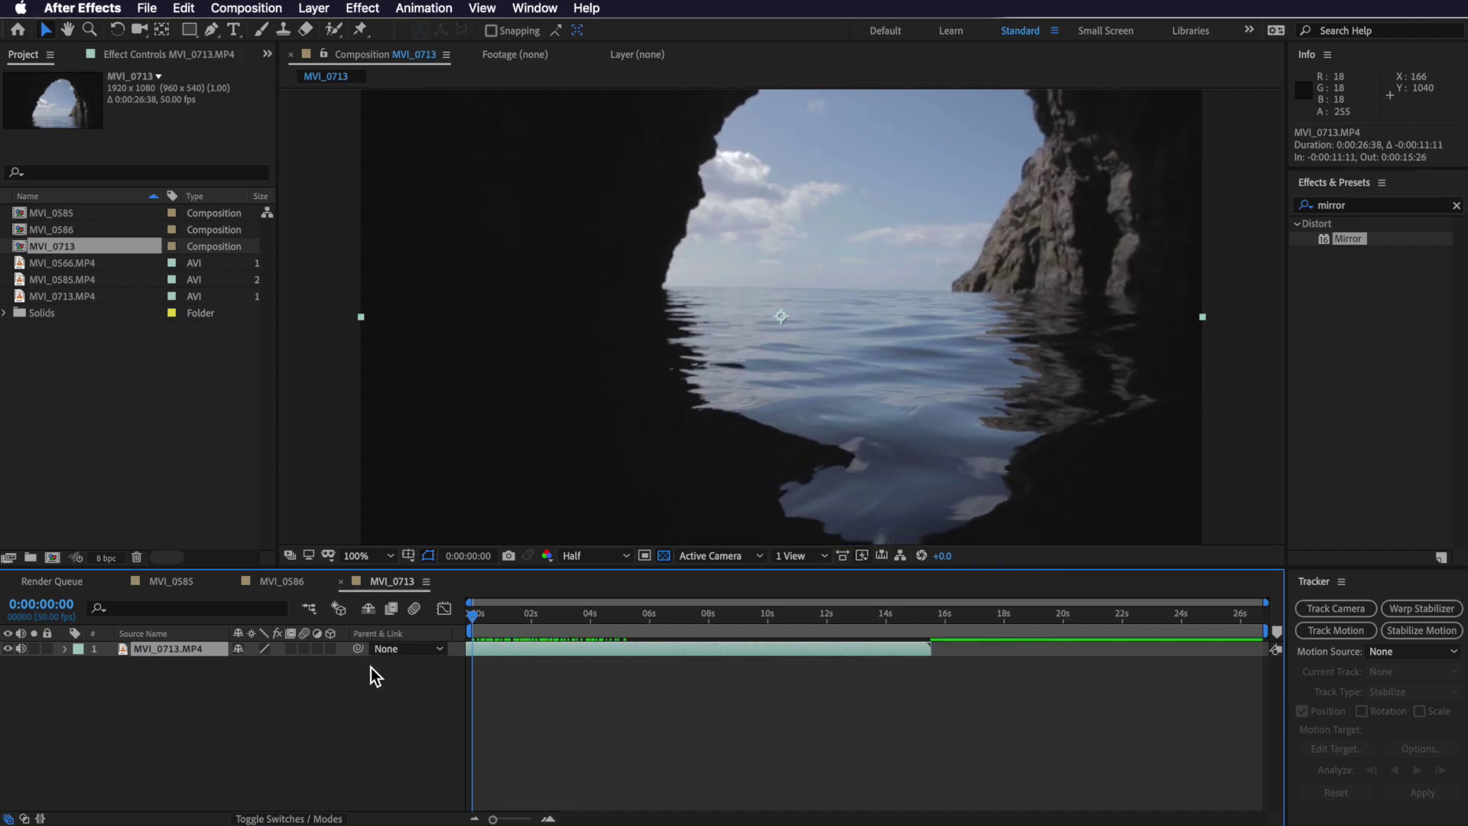
{"action": "left_click_drag", "start_coordinate": [478, 616], "coordinate": [556, 633]}
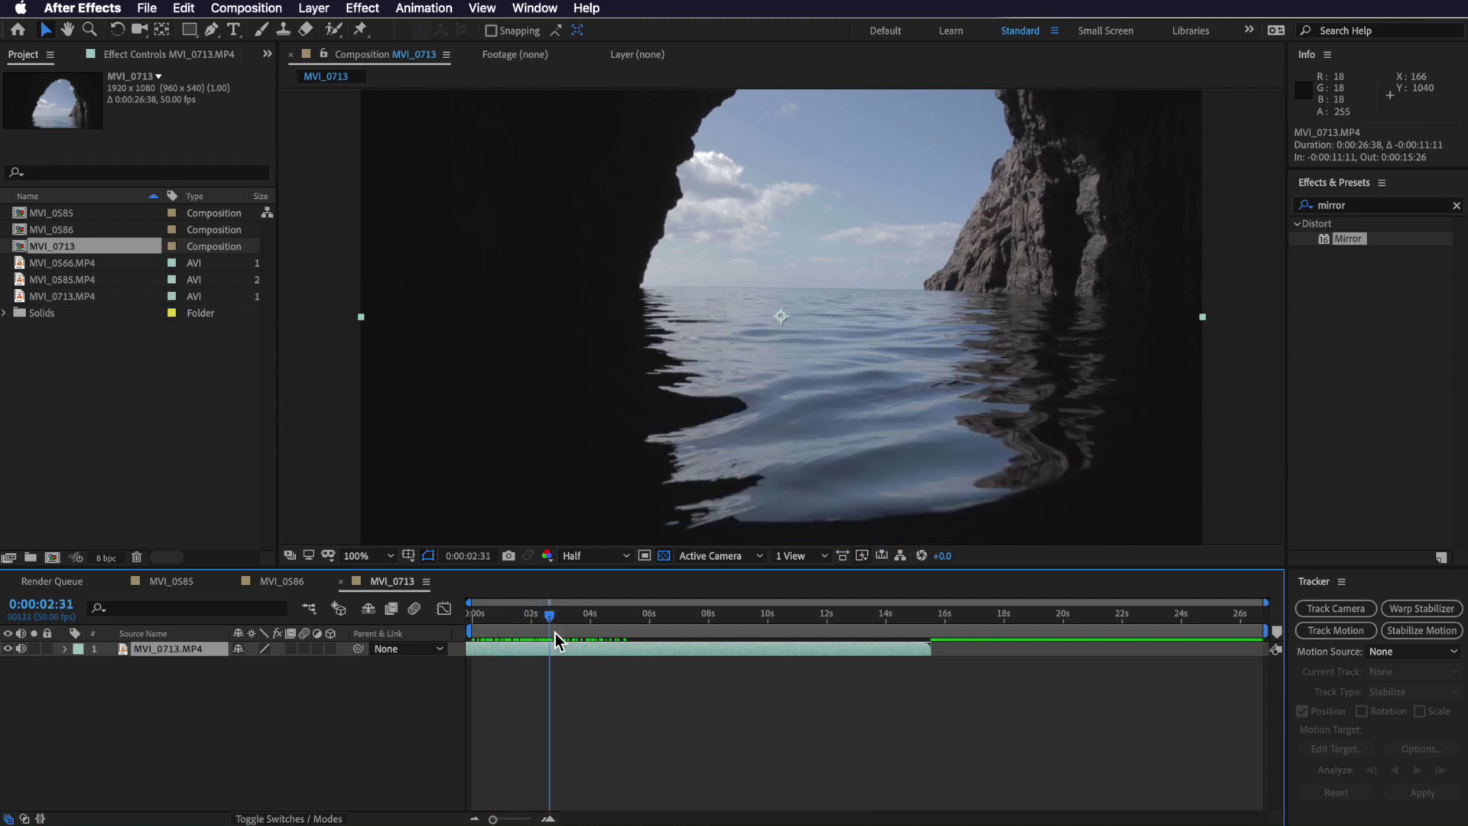
Split the cave clip near 2.5 seconds, delete the second part, and end the work area at 0:00:02:28
{"action": "left_click", "coordinate": [185, 9]}
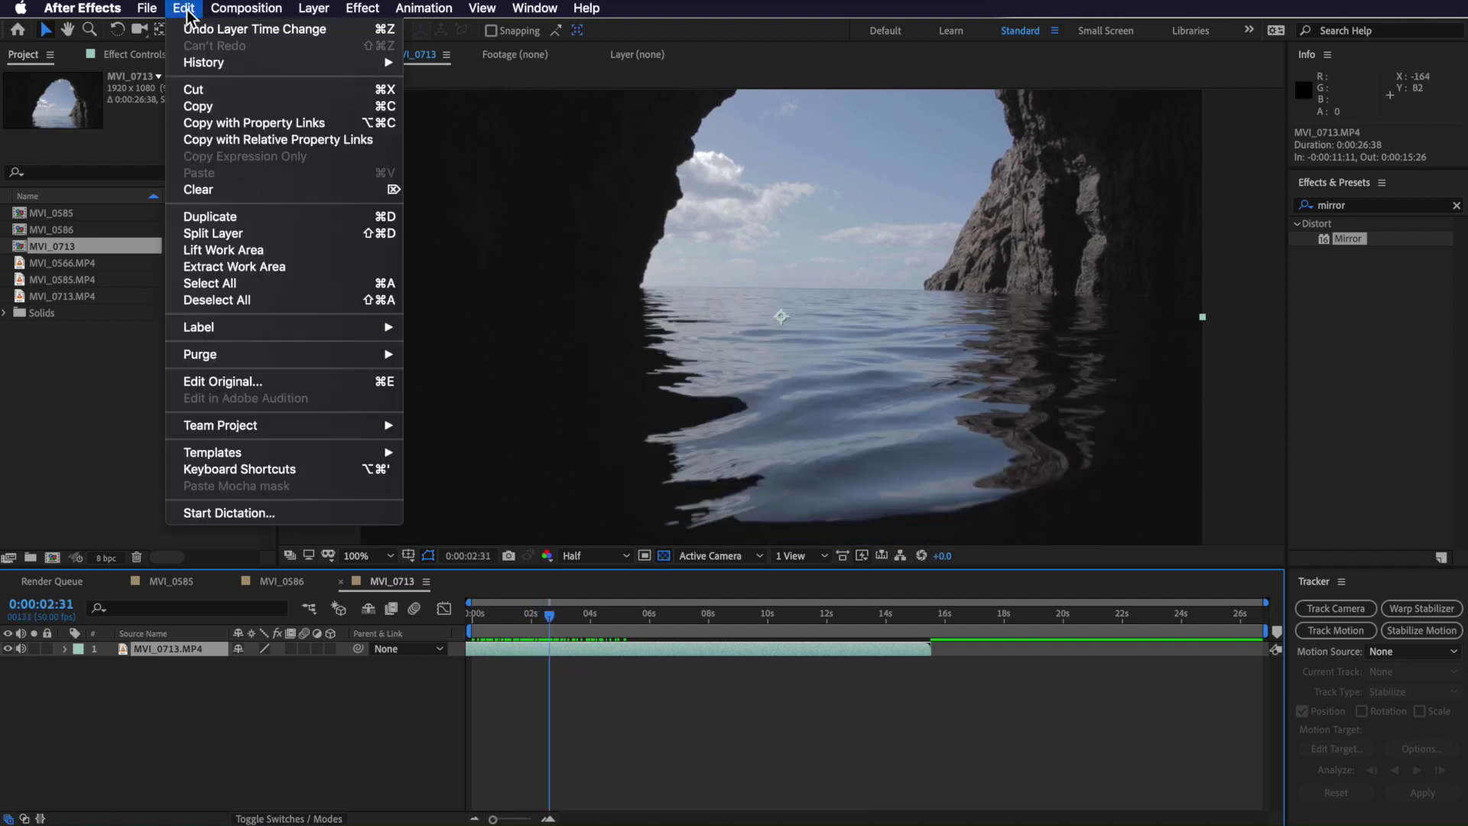
{"action": "left_click", "coordinate": [237, 233]}
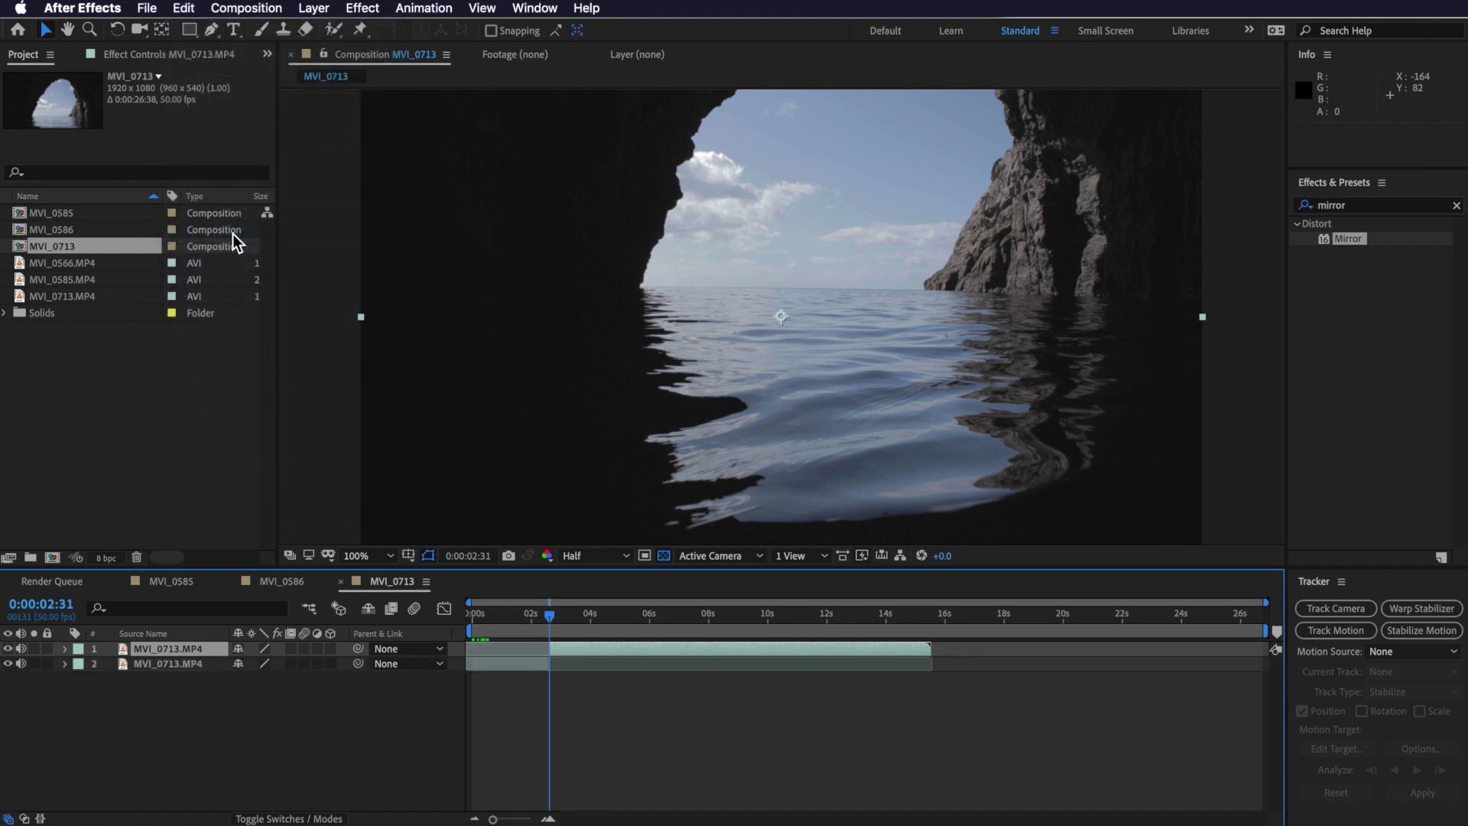
{"action": "key", "text": "Delete"}
{"action": "left_click", "coordinate": [549, 620]}
{"action": "key", "text": "n"}
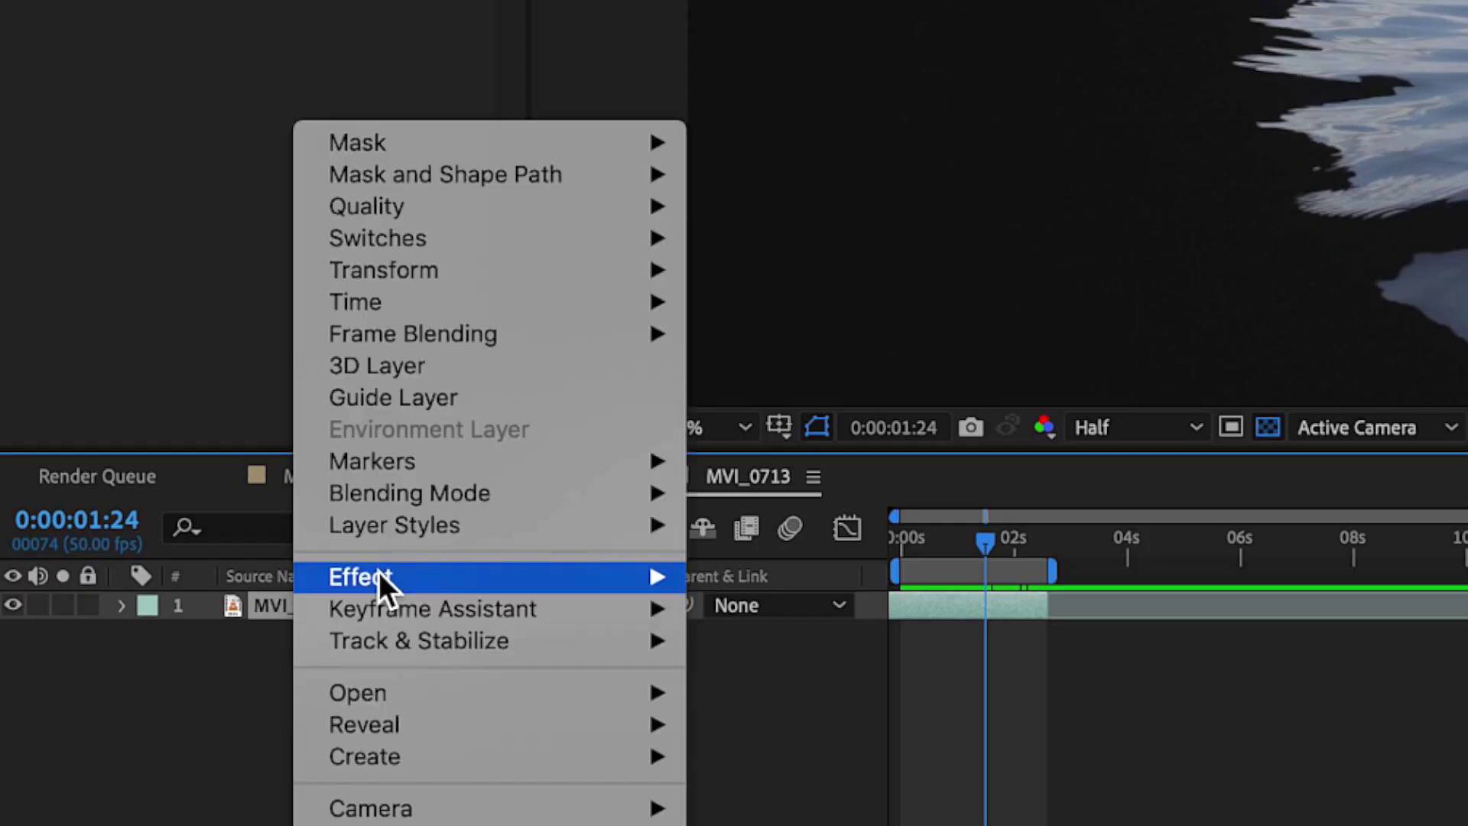
Enable Time Remapping and move a keyframe later to slow the cave clip, then preview
{"action": "mouse_move", "coordinate": [474, 312]}
{"action": "left_click", "coordinate": [828, 309]}
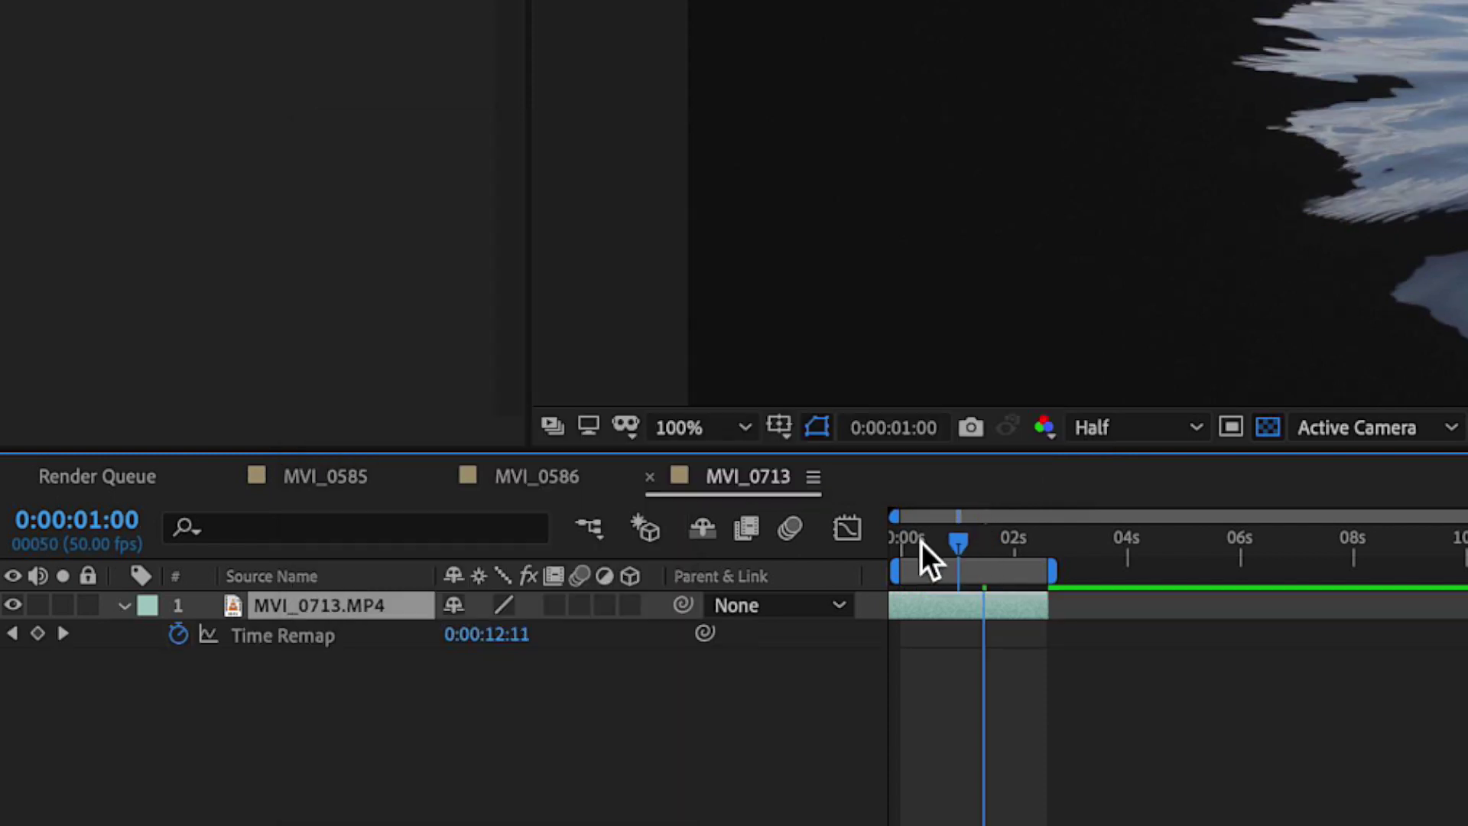
{"action": "left_click", "coordinate": [33, 634]}
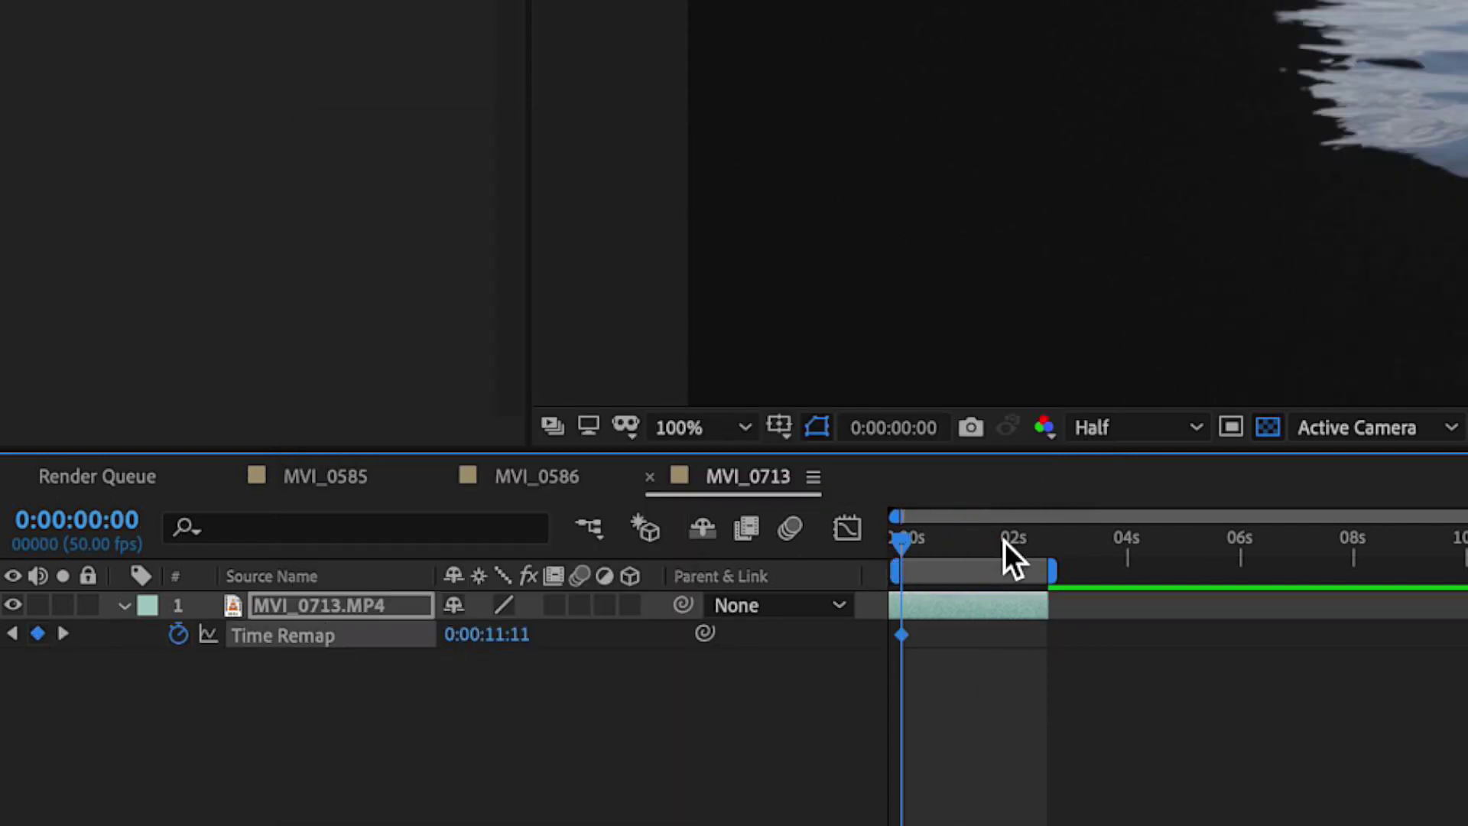
{"action": "left_click_drag", "start_coordinate": [1005, 542], "coordinate": [974, 549]}
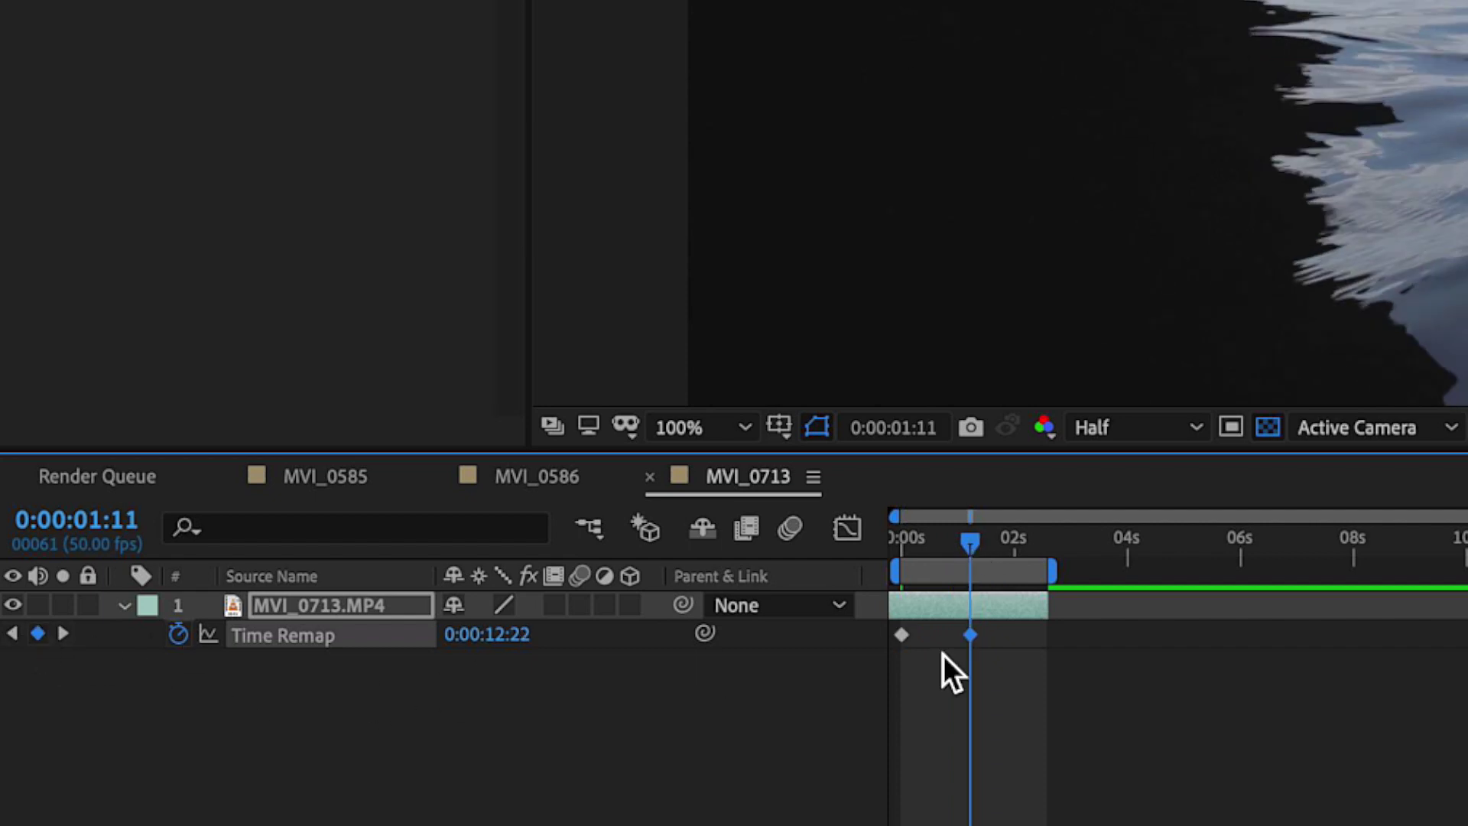
{"action": "left_click_drag", "start_coordinate": [976, 644], "coordinate": [1108, 647]}
{"action": "key", "text": "space"}
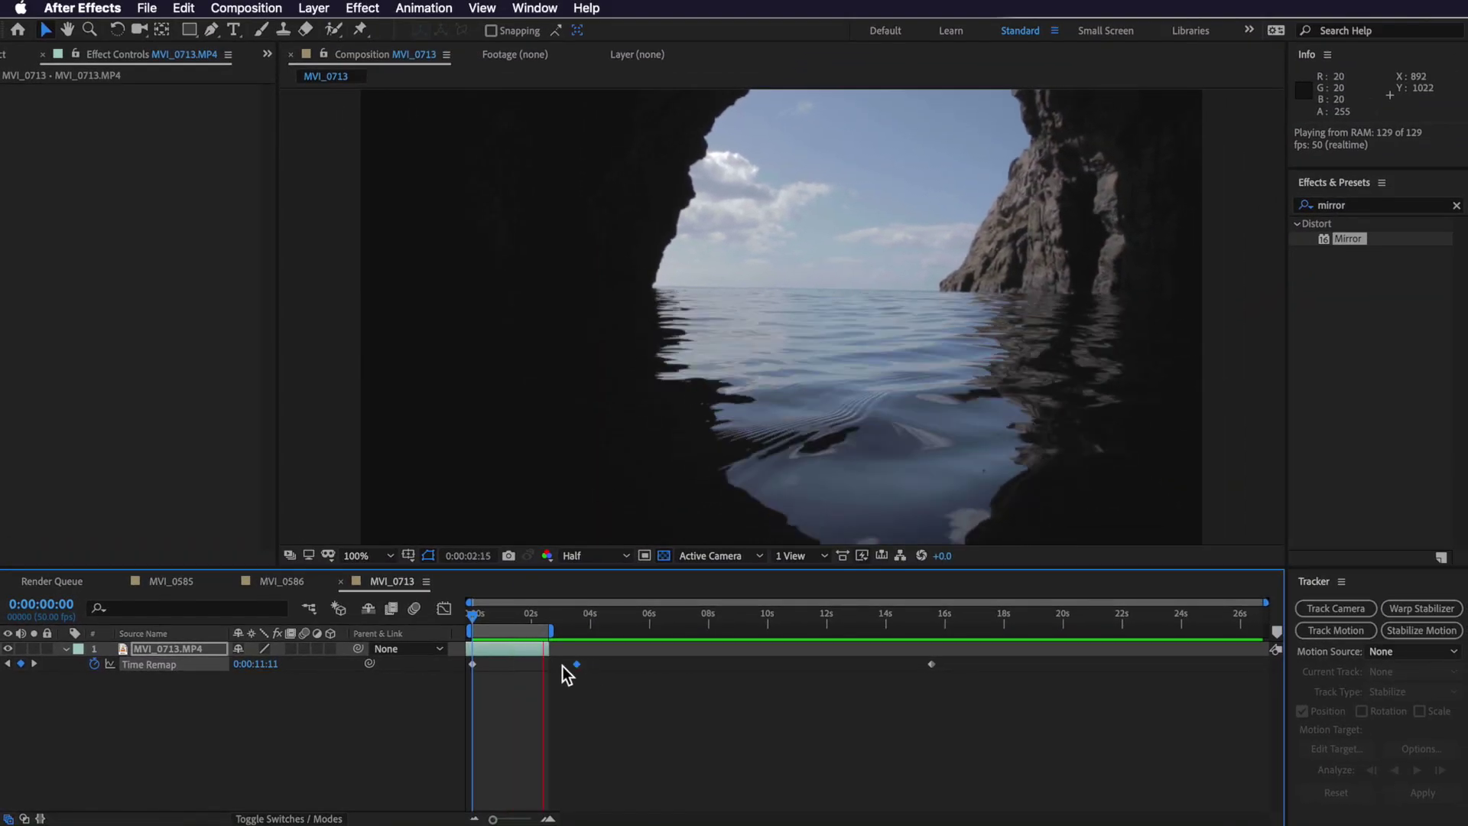
{"action": "key", "text": "space"}
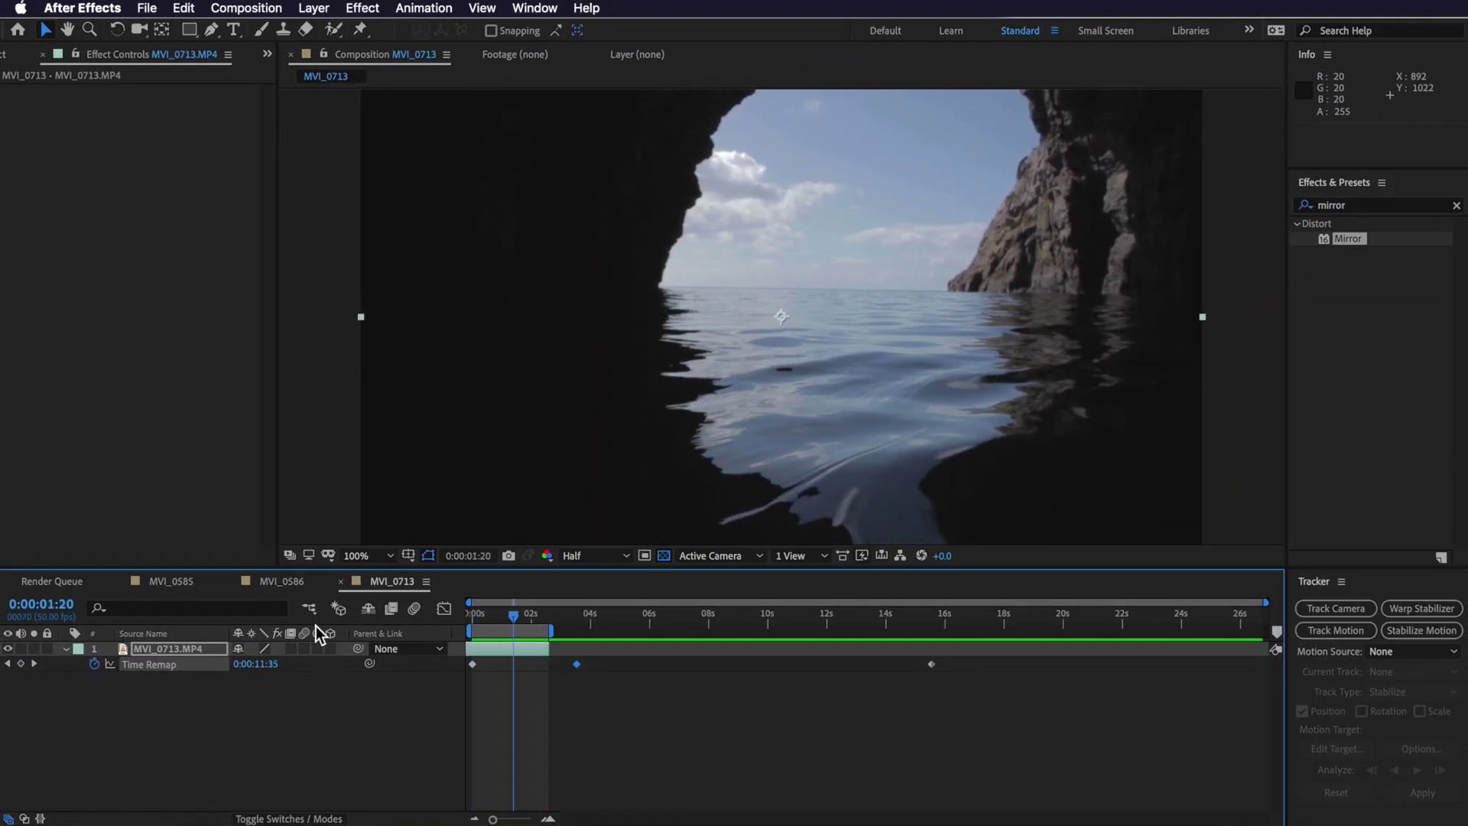
Turn on frame blending for the layer and composition, then preview again
{"action": "left_click", "coordinate": [390, 610]}
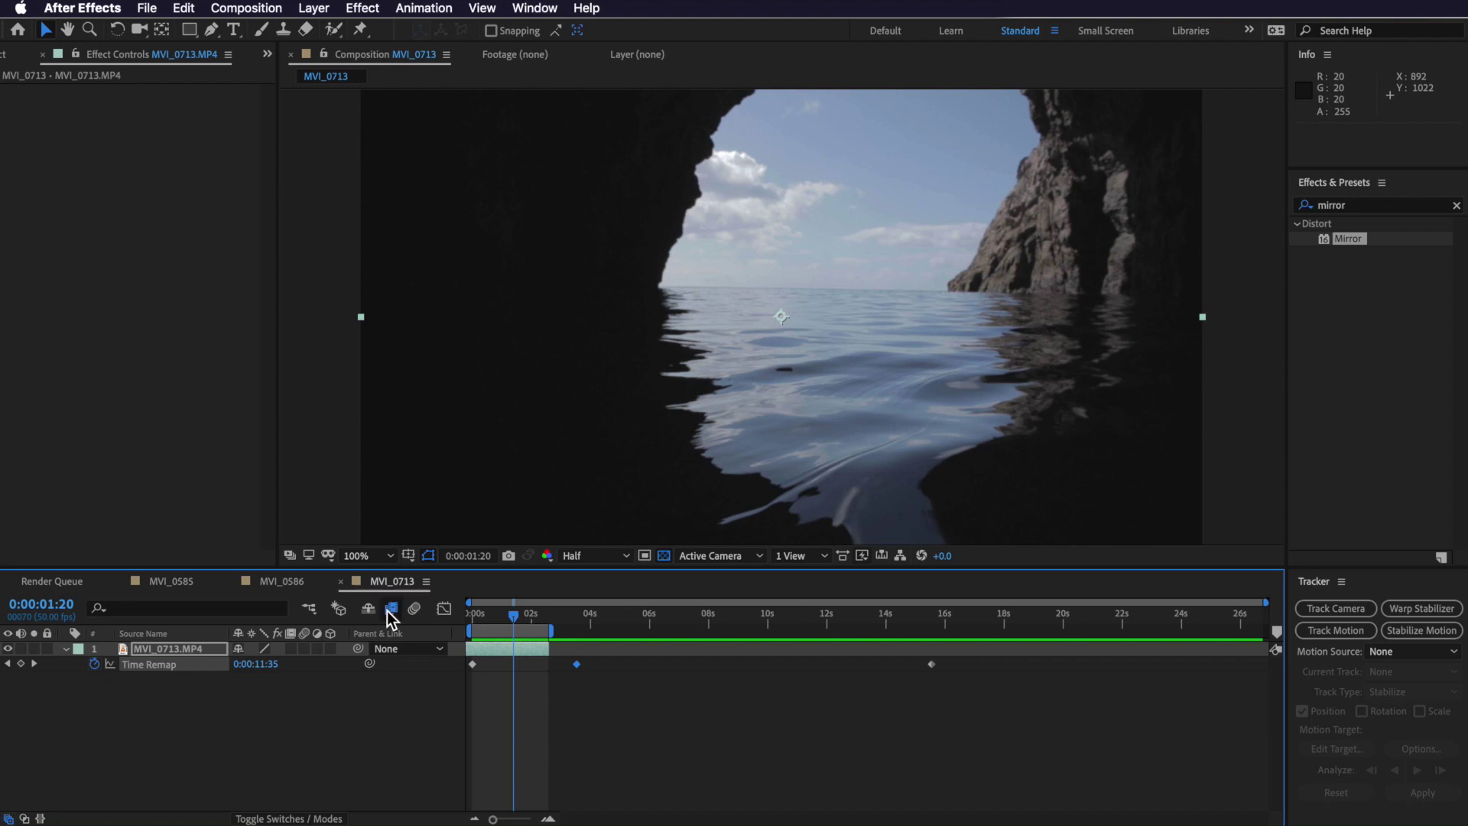
{"action": "left_click", "coordinate": [291, 649]}
{"action": "key", "text": "space"}
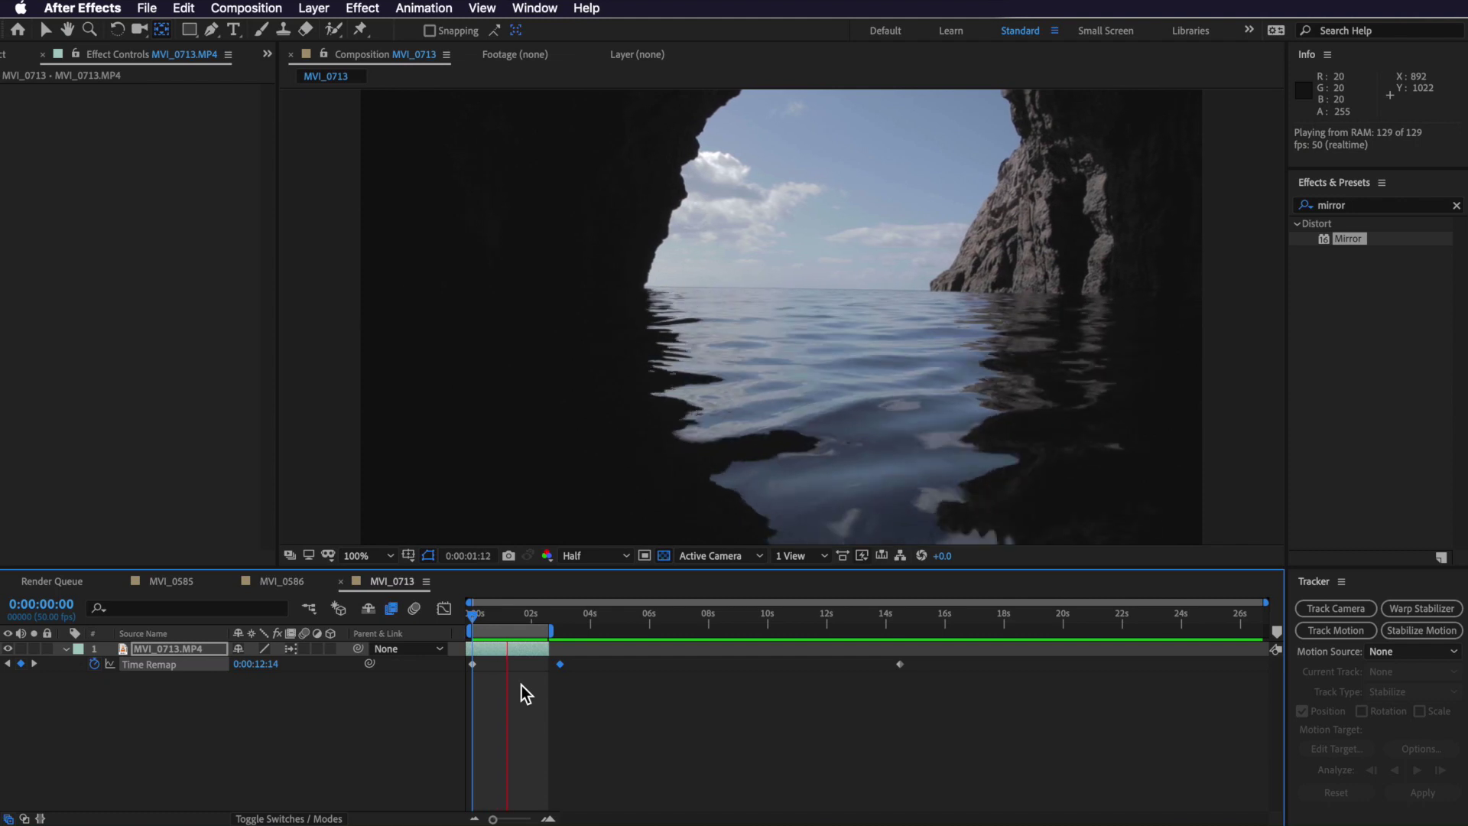
{"action": "key", "text": "space"}
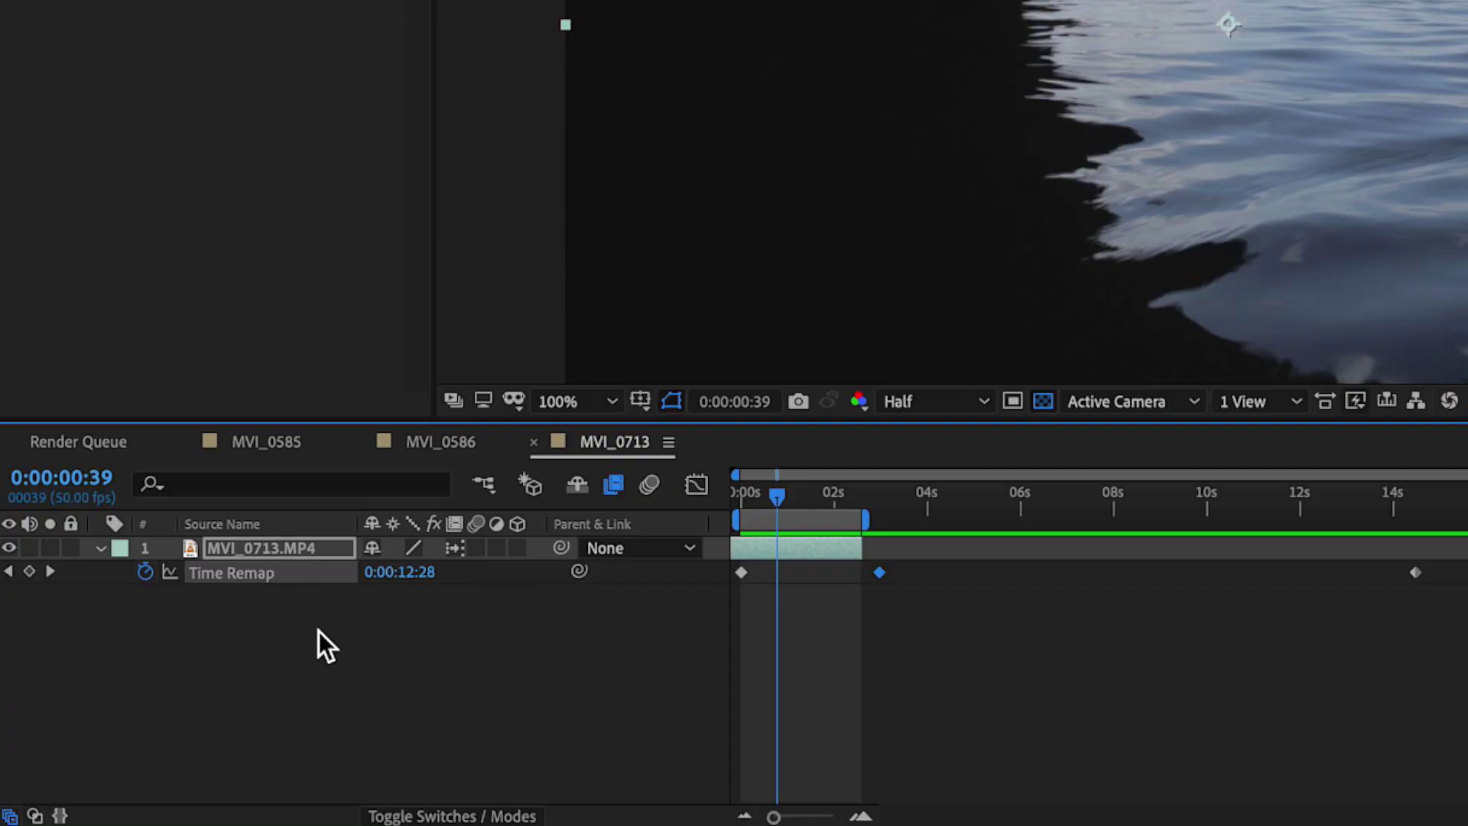
Add an adjustment layer with a Mirror effect, its Reflection Center moved left to 960,540
{"action": "right_click", "coordinate": [320, 630]}
{"action": "mouse_move", "coordinate": [411, 566]}
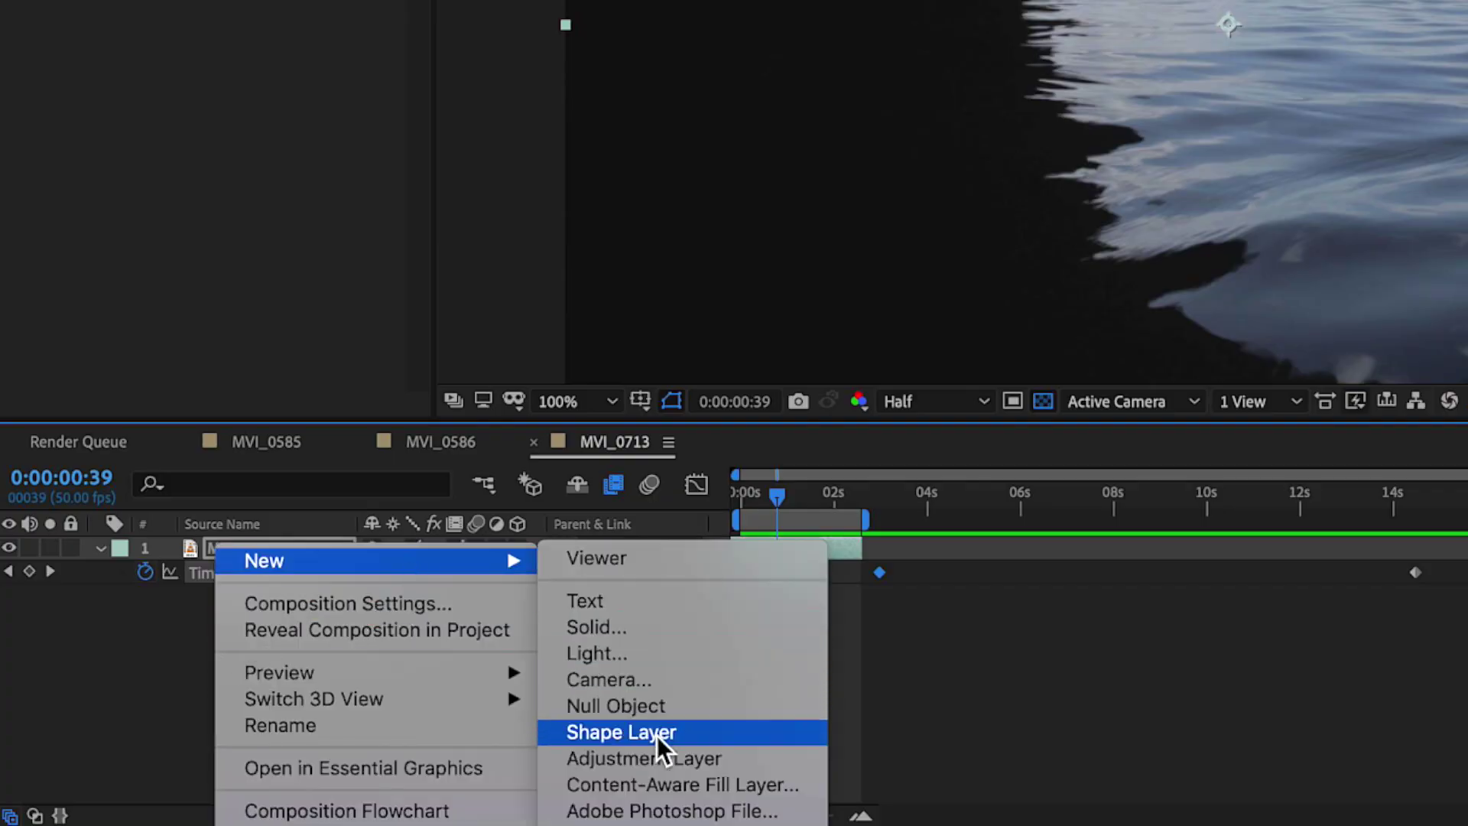
{"action": "left_click", "coordinate": [652, 757]}
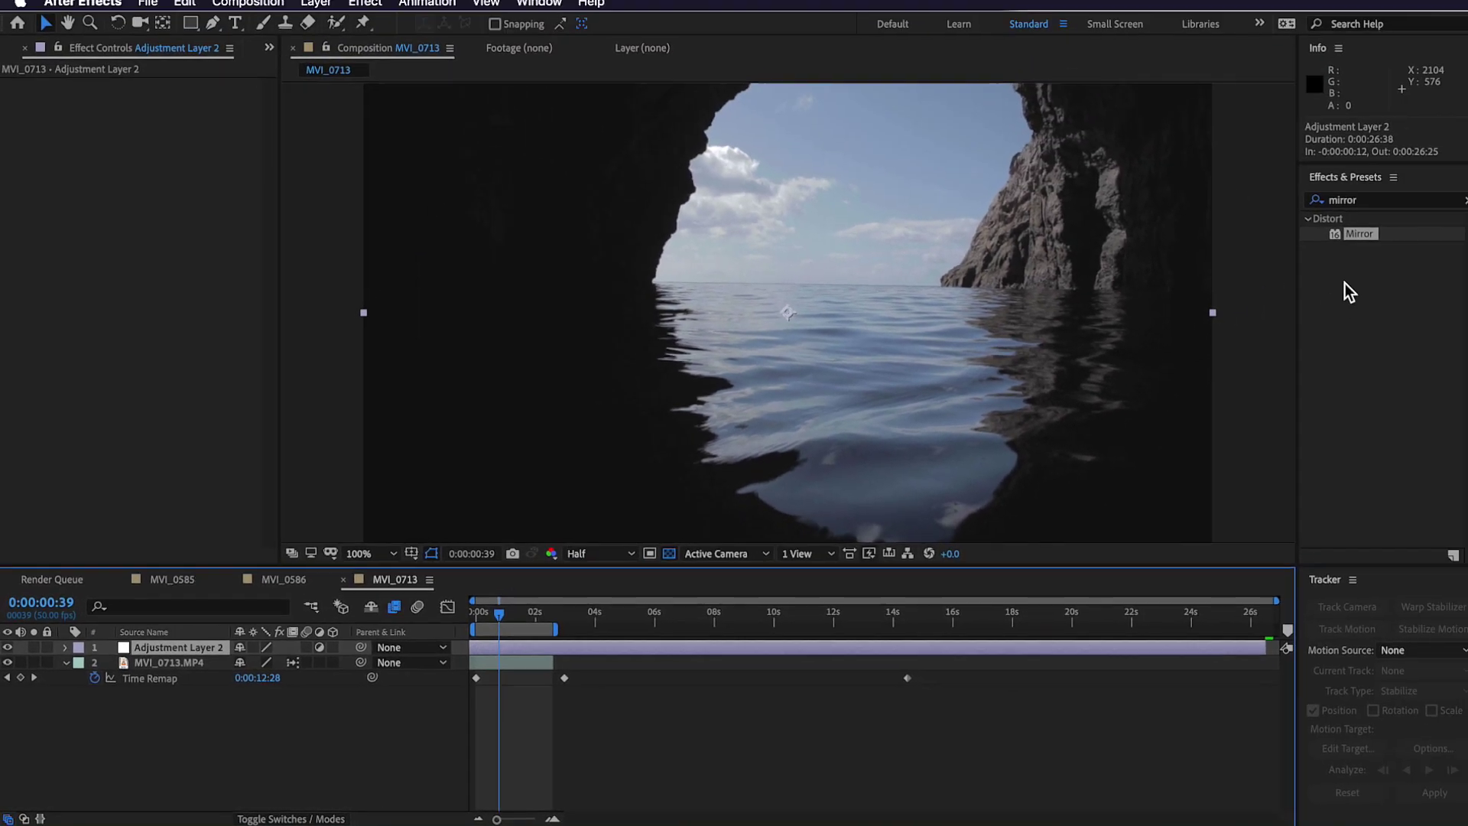
{"action": "left_click_drag", "start_coordinate": [1349, 238], "coordinate": [508, 622]}
{"action": "left_click_drag", "start_coordinate": [1202, 315], "coordinate": [784, 323]}
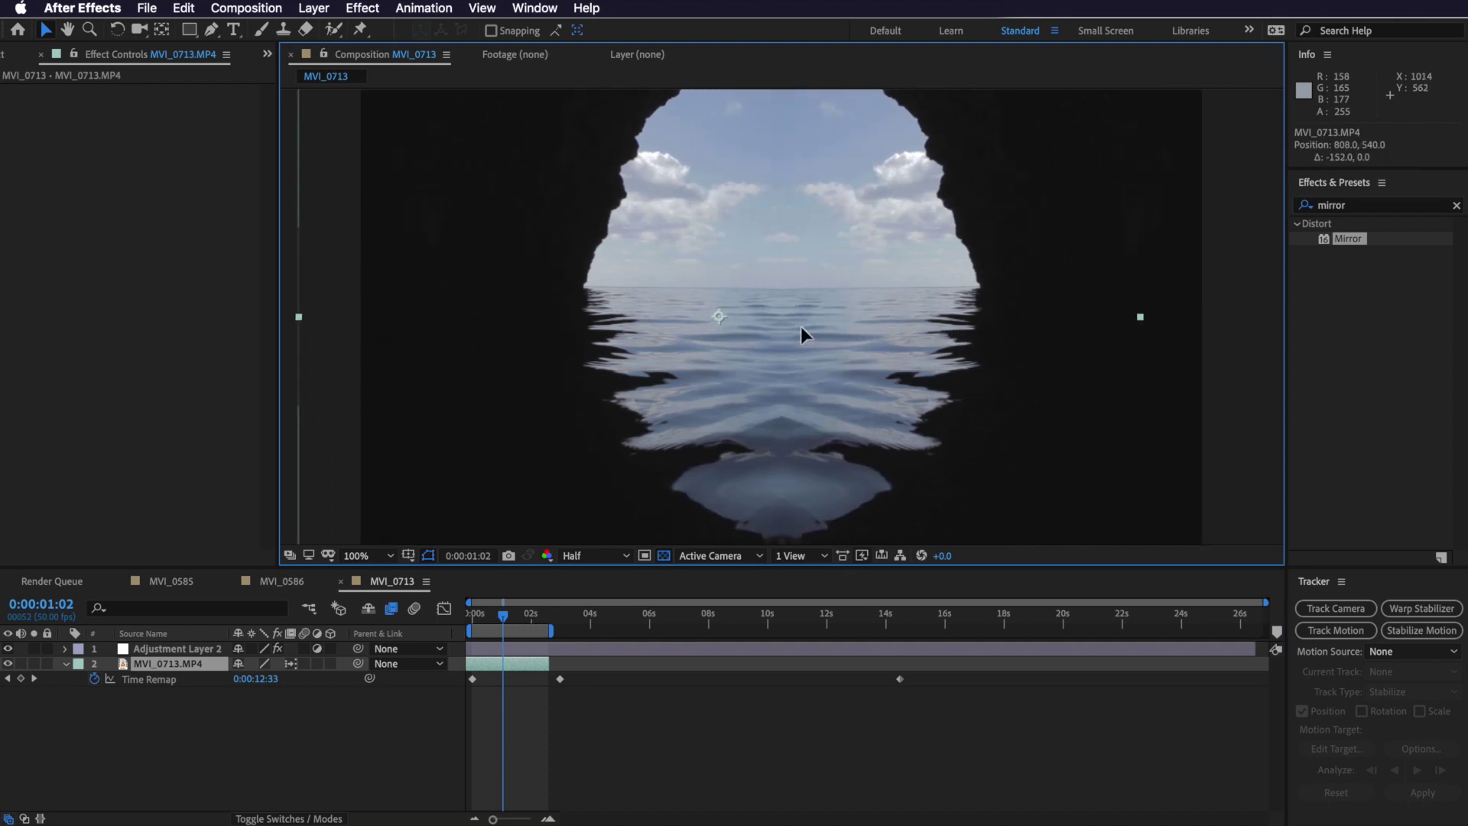
Slide the cave footage left, make it visible, and apply a second Mirror to MVI_0713.MP4
{"action": "left_click_drag", "start_coordinate": [723, 333], "coordinate": [543, 355]}
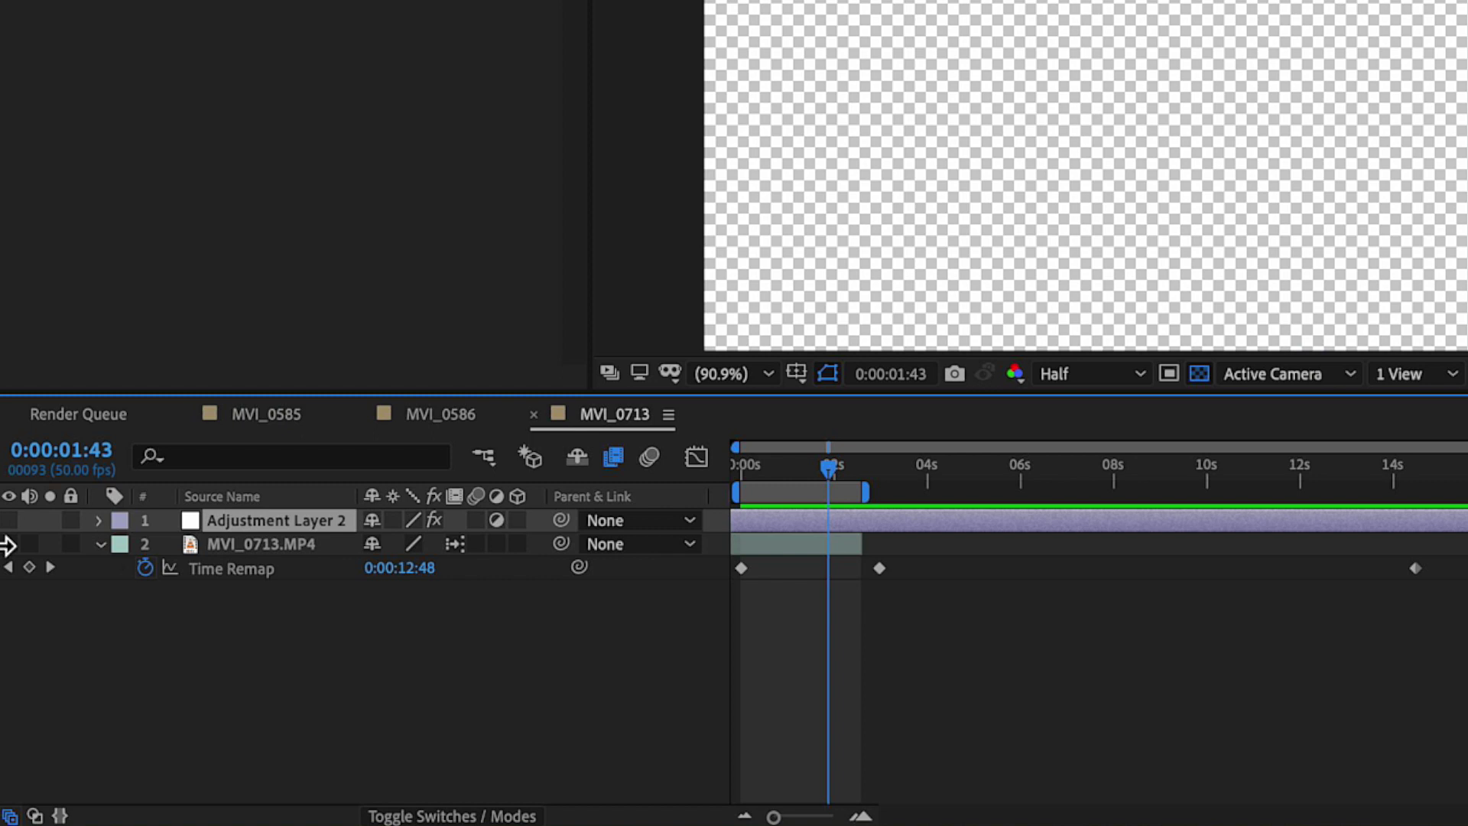
{"action": "left_click", "coordinate": [9, 544]}
{"action": "left_click", "coordinate": [272, 546]}
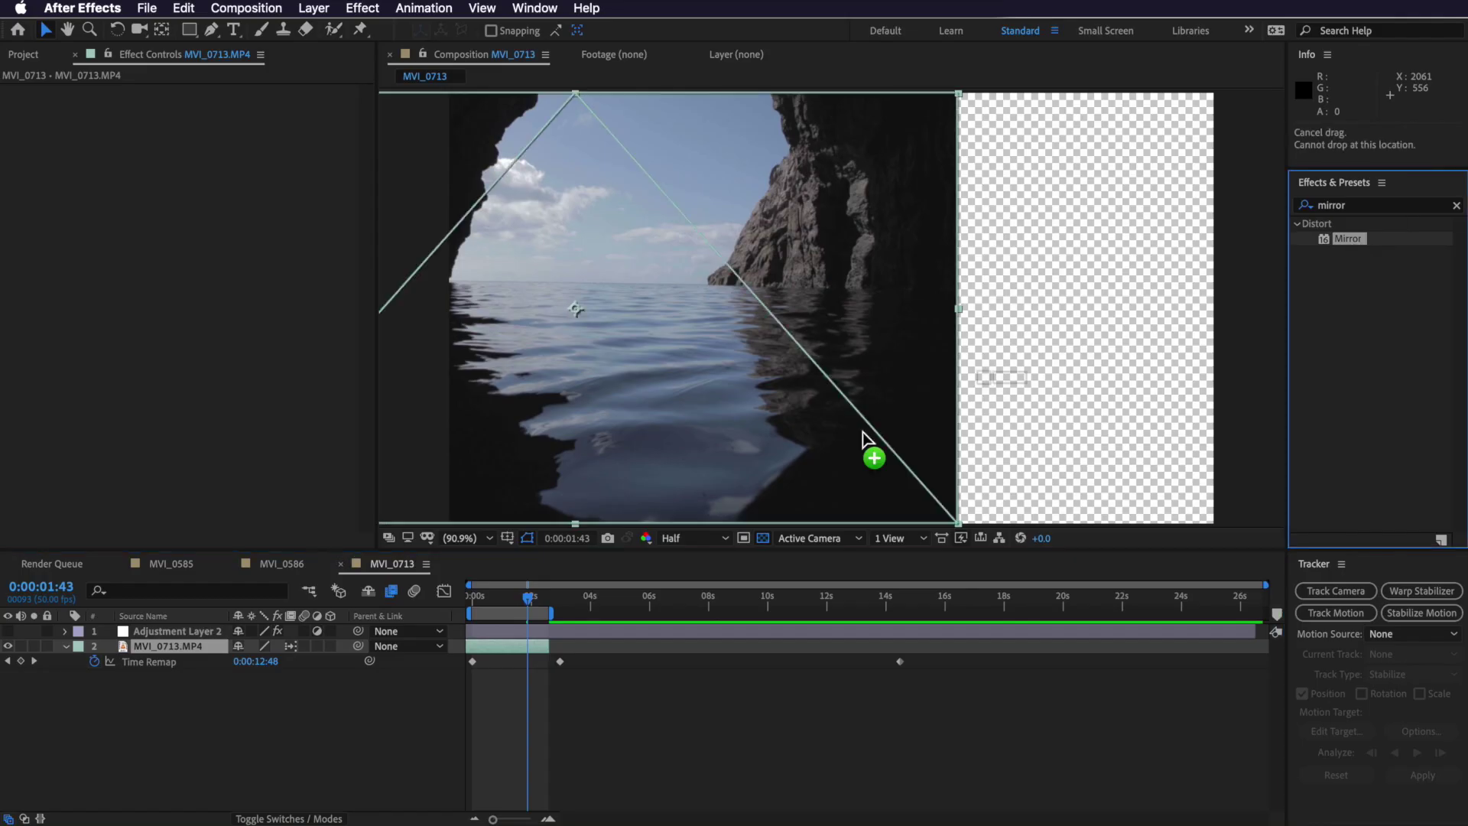
{"action": "left_click_drag", "start_coordinate": [863, 440], "coordinate": [142, 651]}
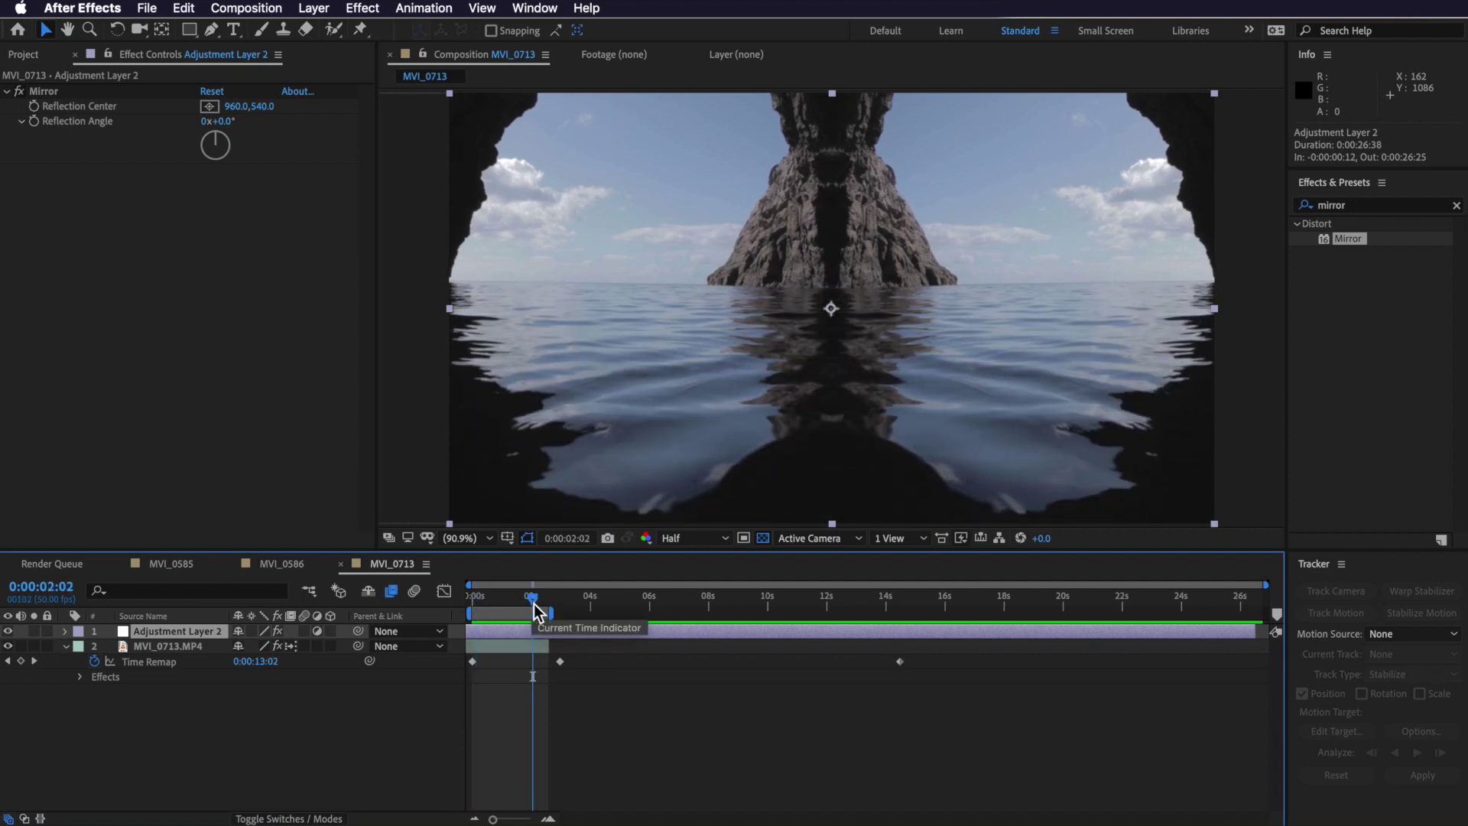
Paste the MVI_0585.MP4 beach layer into MVI_0713, shift it later, and place it at the bottom
{"action": "left_click", "coordinate": [23, 55]}
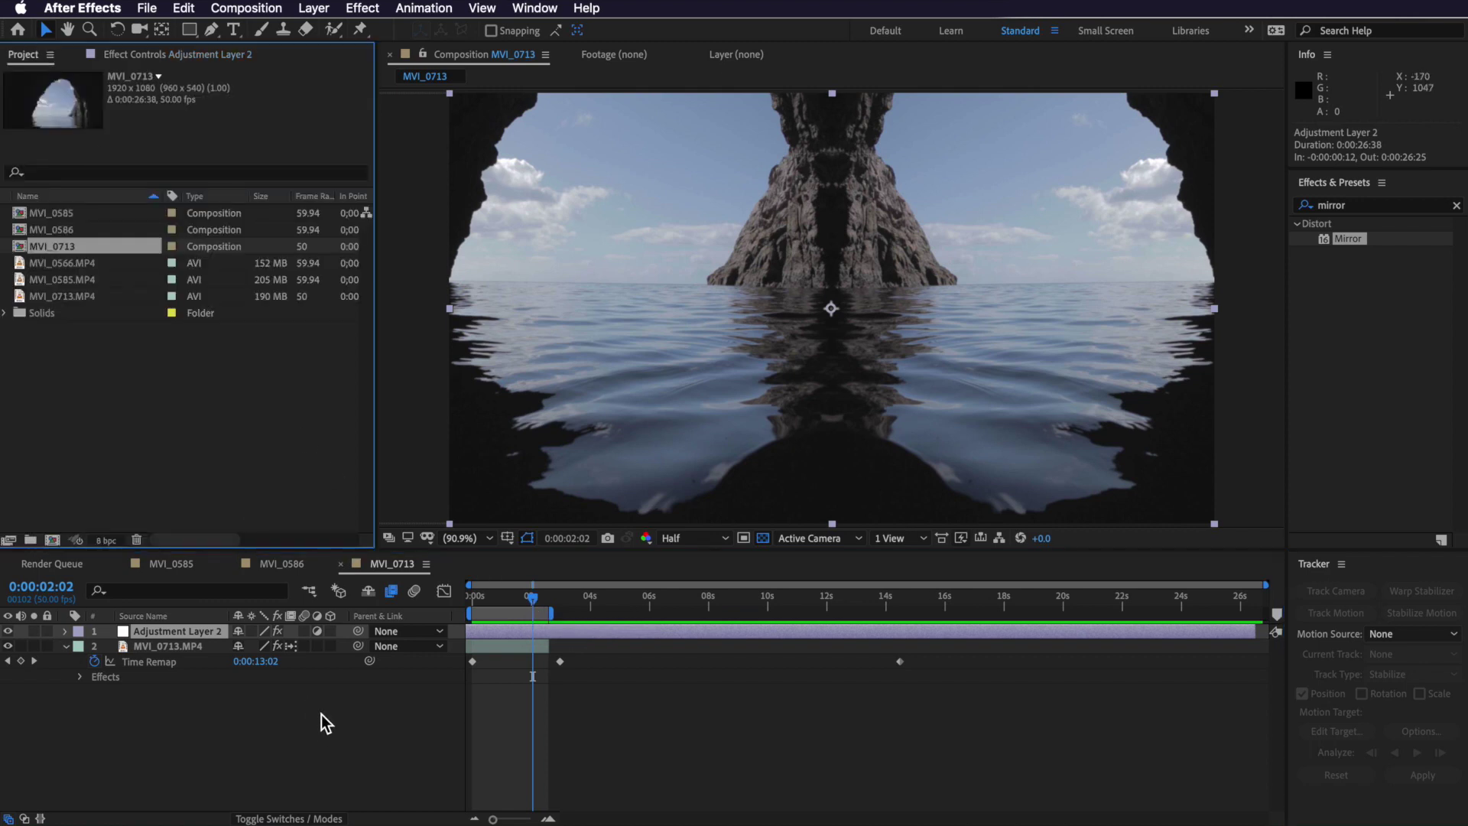
{"action": "left_click", "coordinate": [282, 563]}
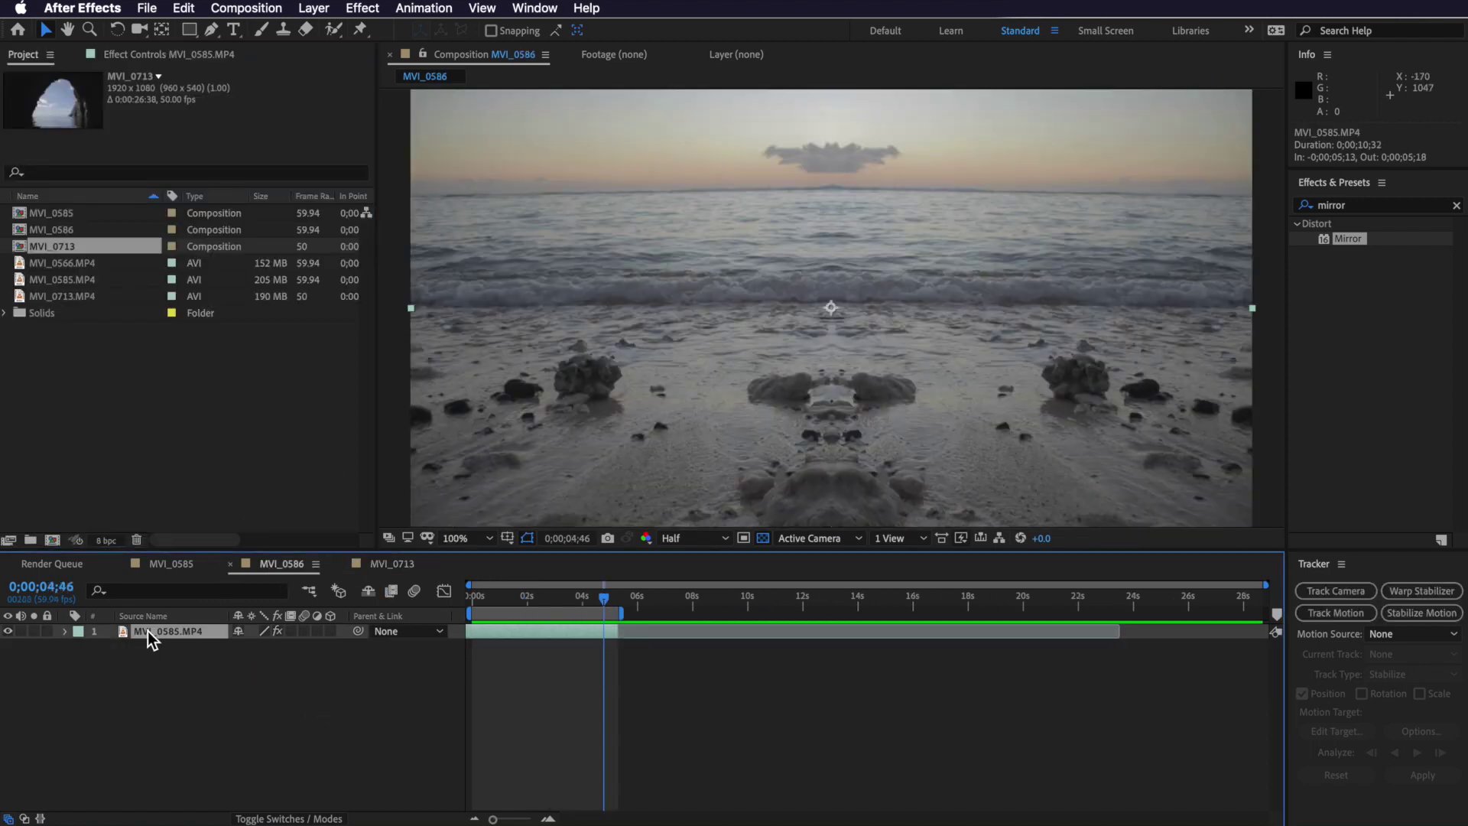
{"action": "left_click", "coordinate": [393, 570]}
{"action": "key", "text": "ctrl+v"}
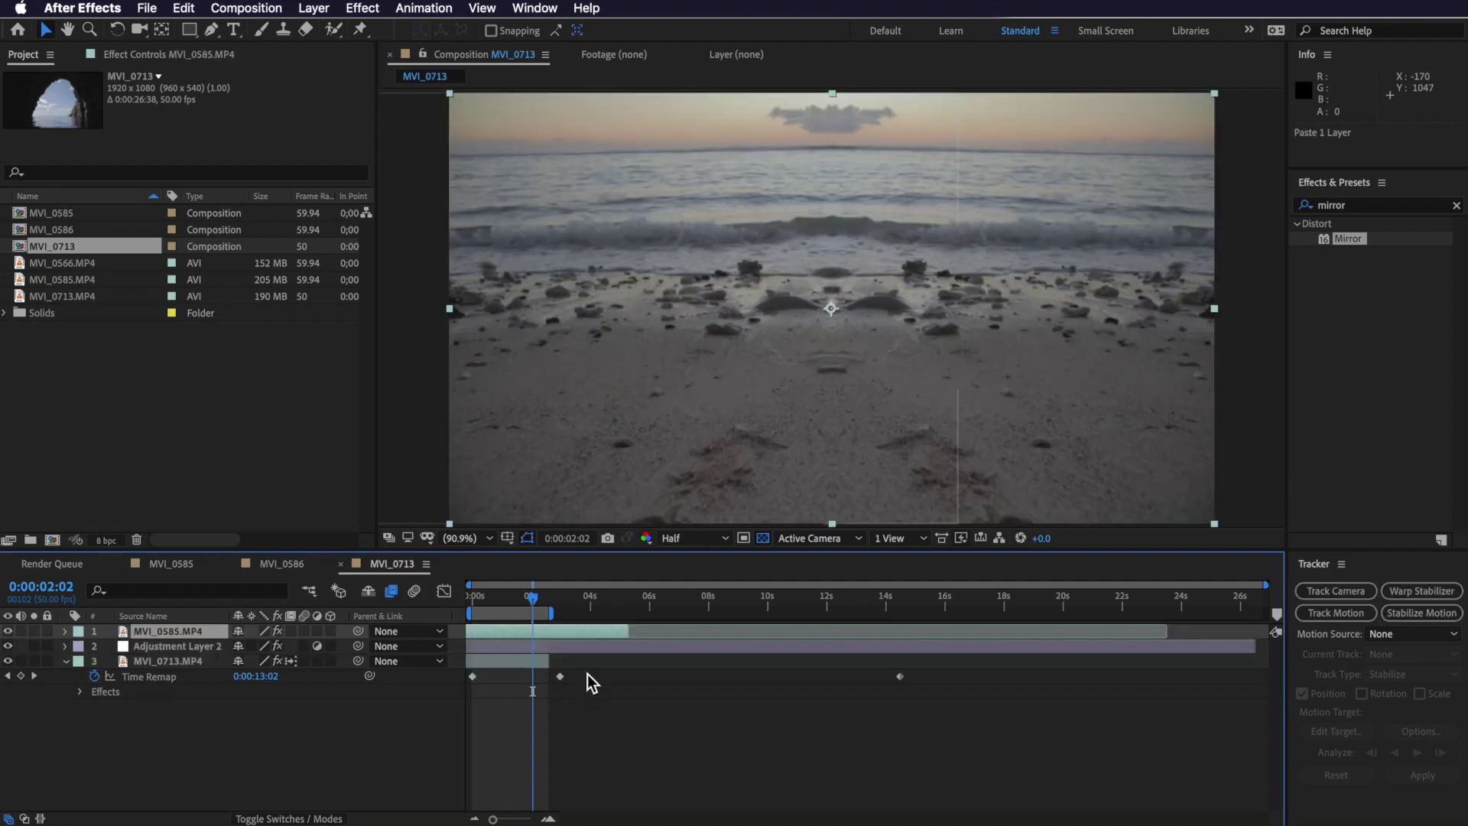
{"action": "left_click_drag", "start_coordinate": [543, 631], "coordinate": [645, 641]}
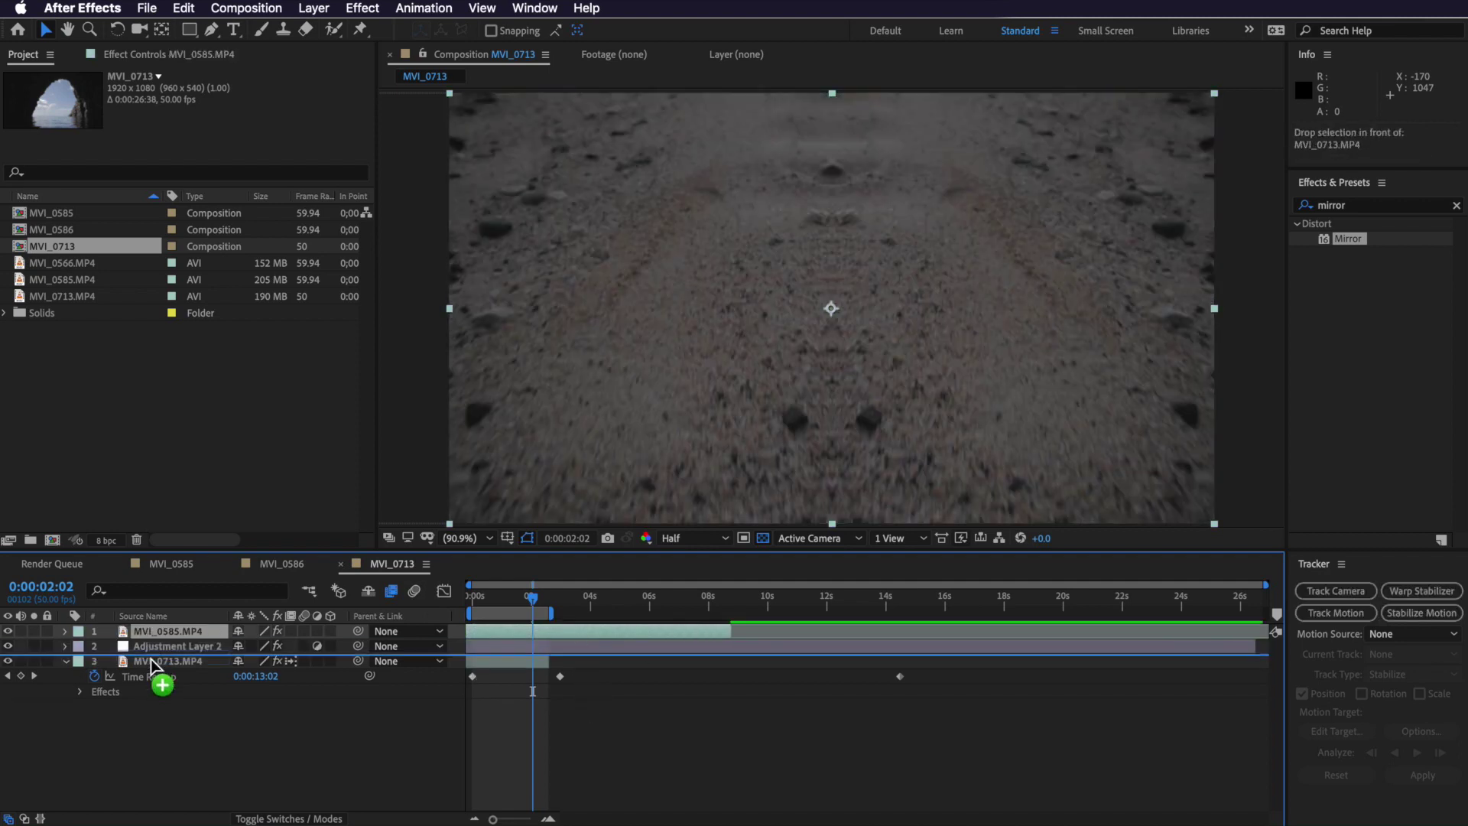
{"action": "left_click_drag", "start_coordinate": [153, 677], "coordinate": [153, 684]}
{"action": "left_click_drag", "start_coordinate": [545, 606], "coordinate": [622, 610]}
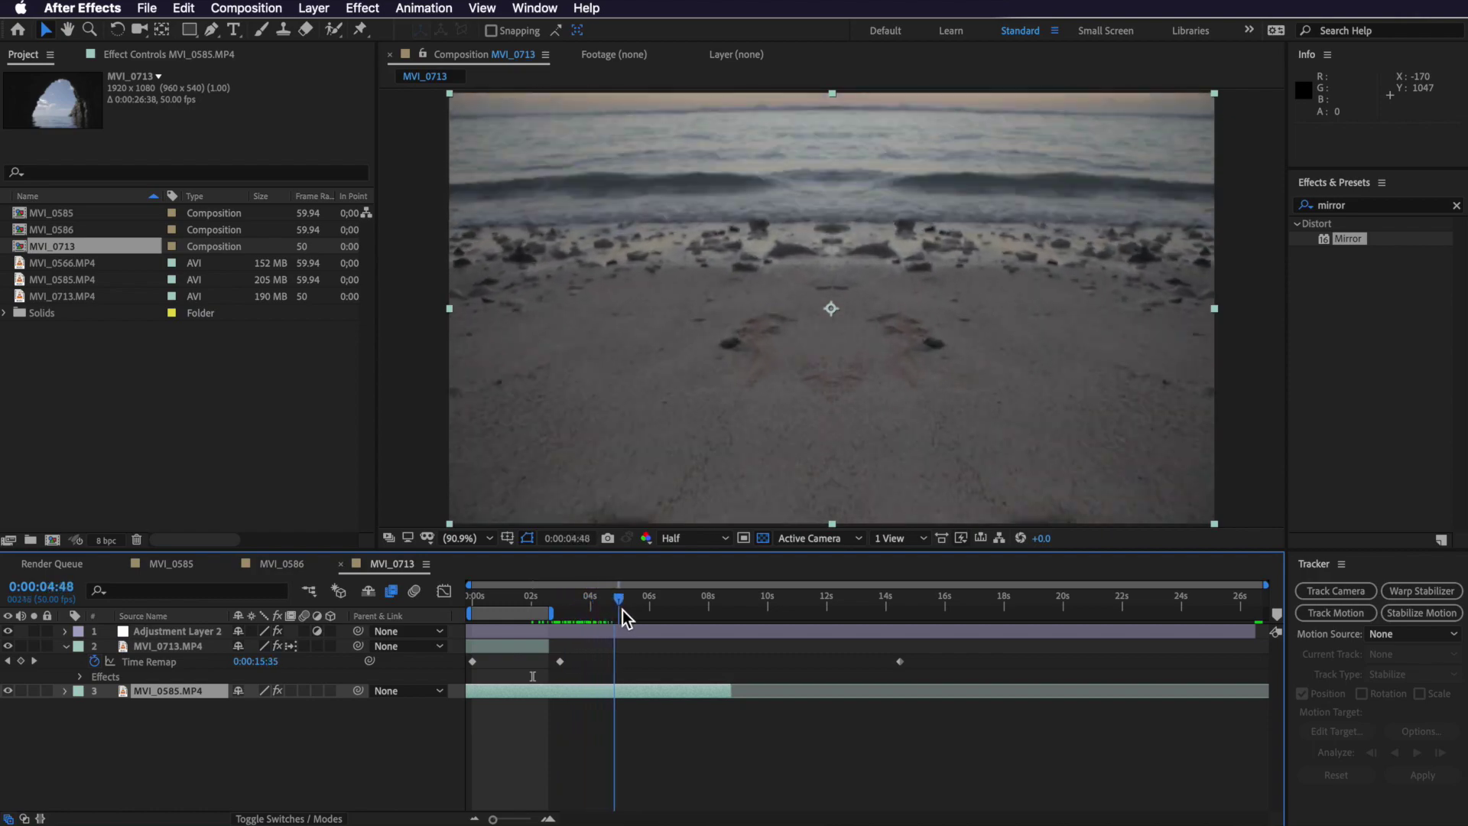